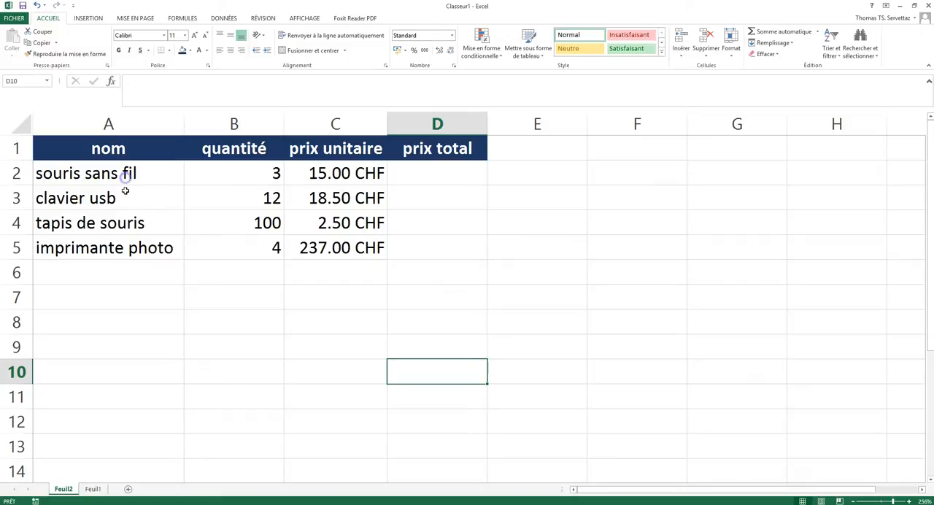
Examine the product names, quantities, unit prices and the prix total column of the invoice table.
left_click(125, 204)
left_click(132, 222)
left_click(146, 265)
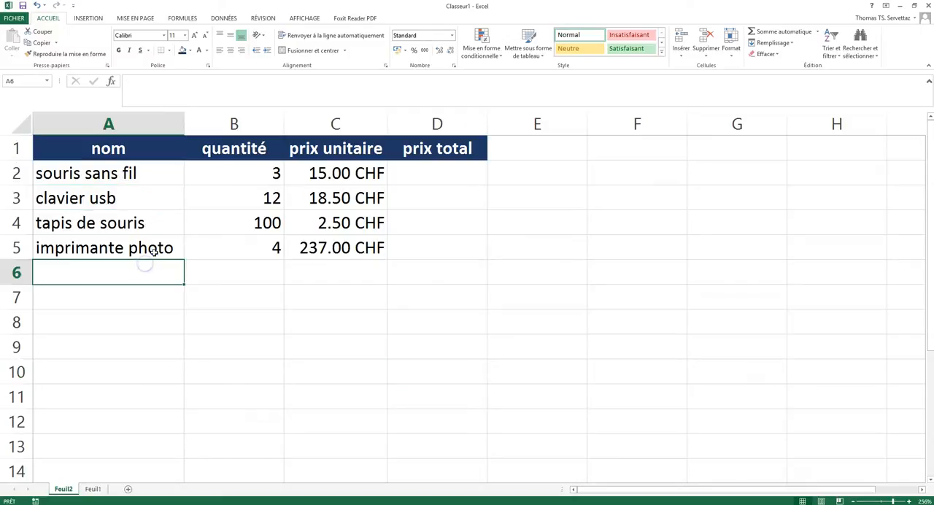
left_click(154, 251)
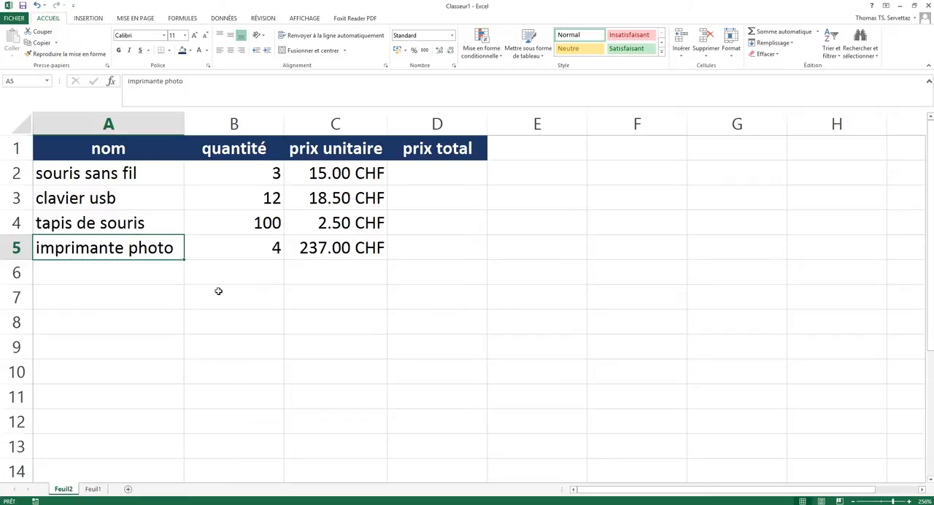
left_click(264, 176)
left_click(262, 207)
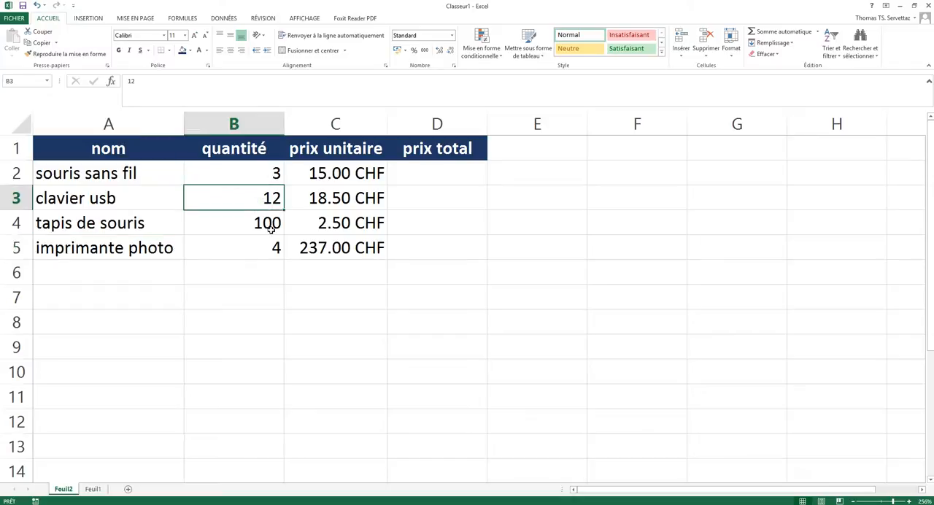
left_click(269, 226)
left_click(275, 253)
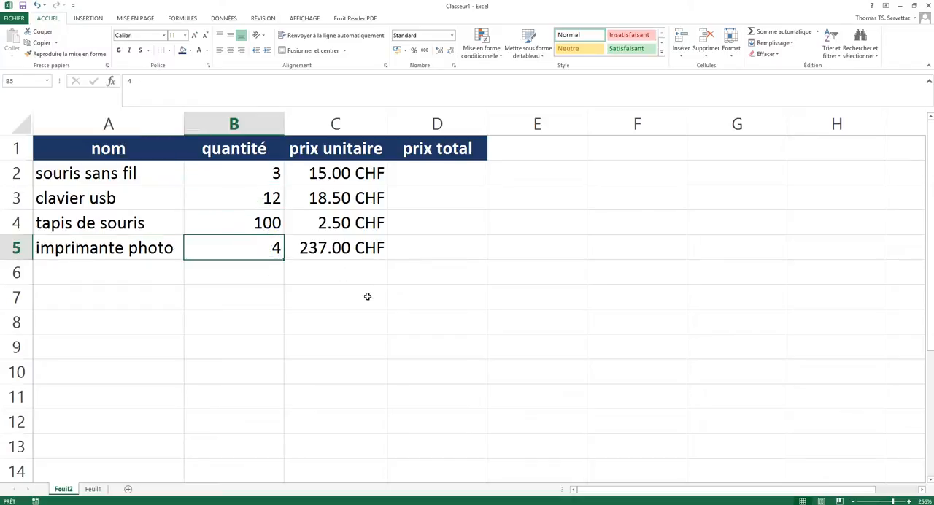
left_click_drag(351, 172, 350, 241)
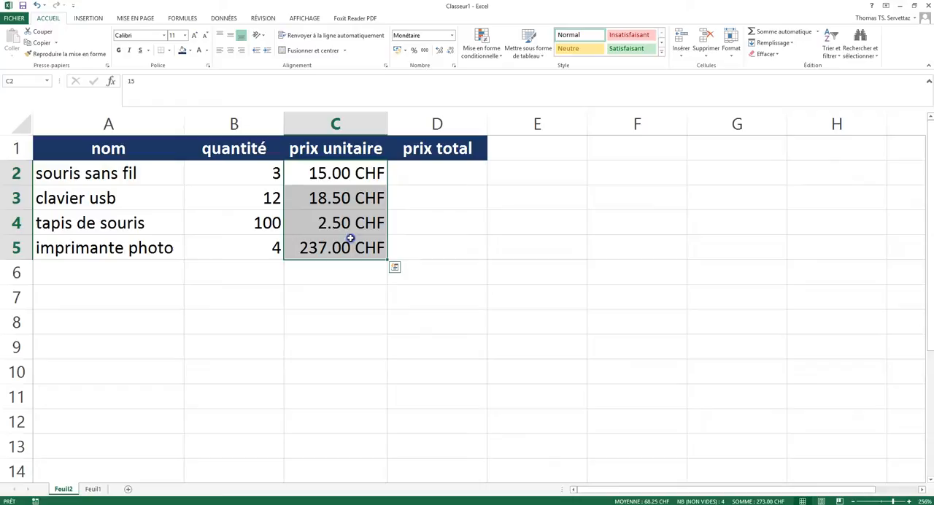
left_click(456, 251)
Calculate the total price in D2 with =B2*C2 and copy the formula down to D5.
left_click(458, 177)
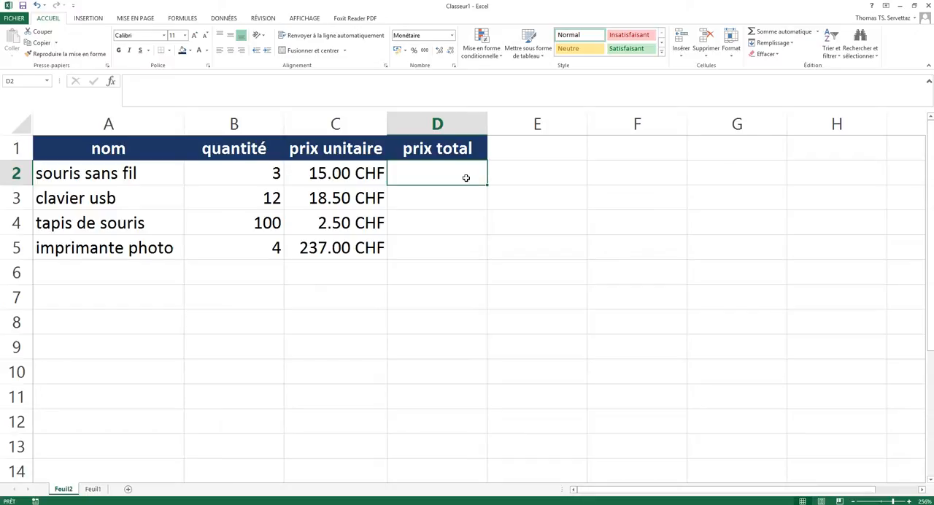
type("=")
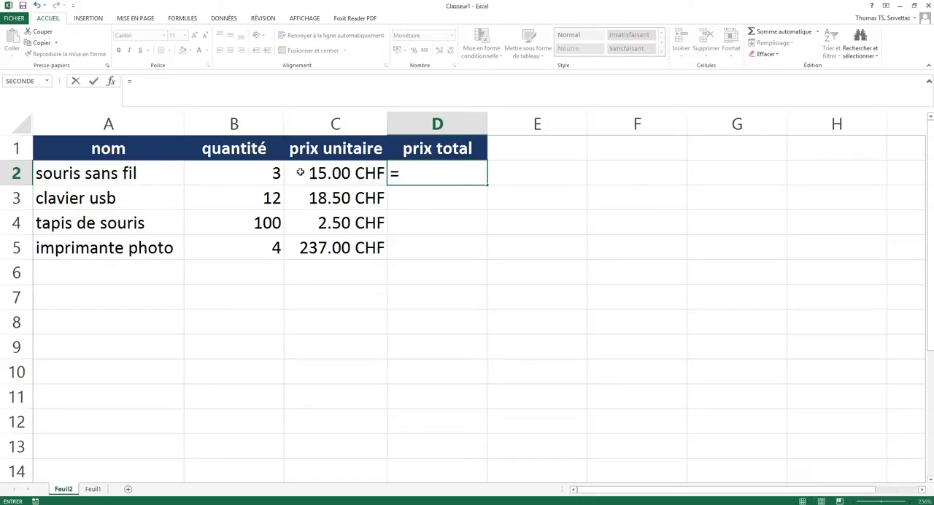
left_click(272, 177)
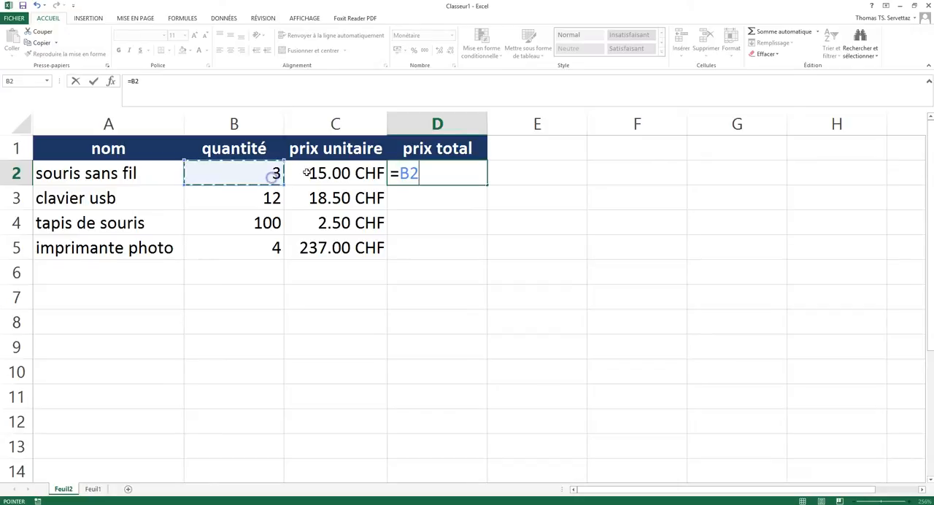
type("*")
left_click(339, 173)
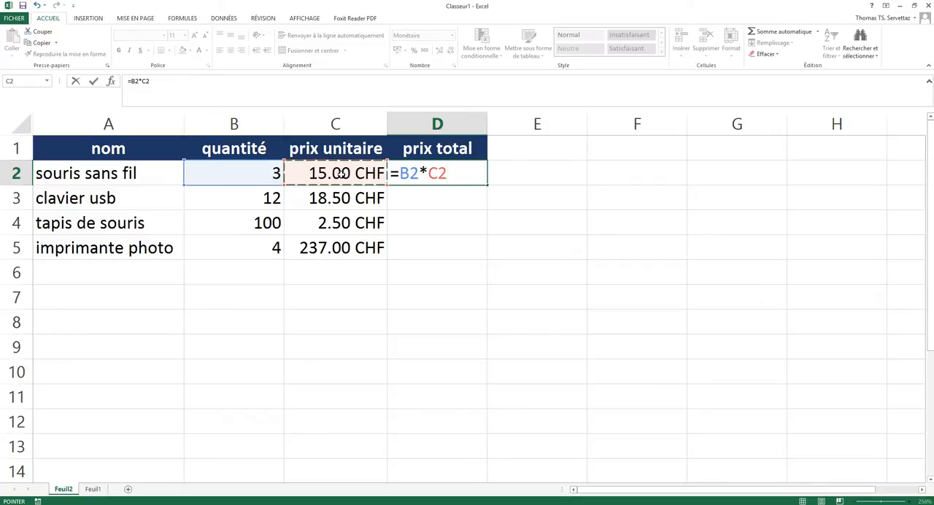
key("Return")
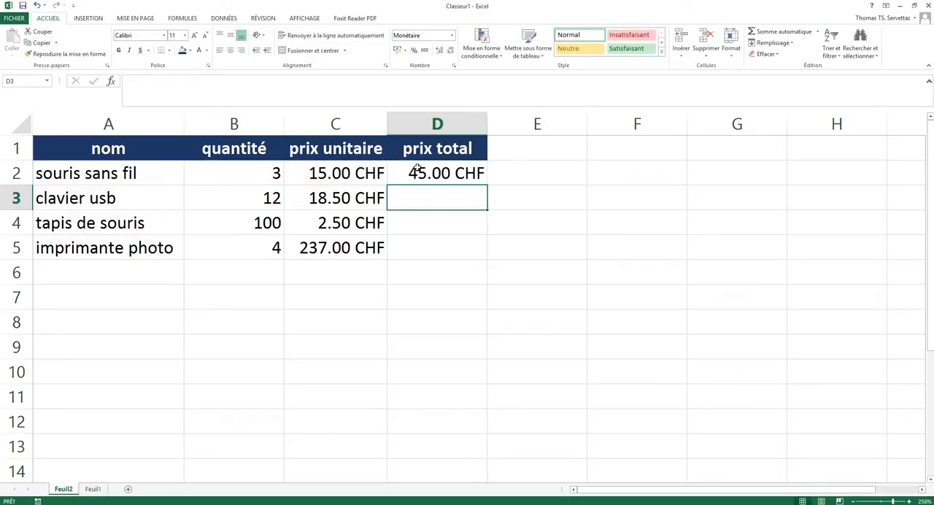
left_click(477, 177)
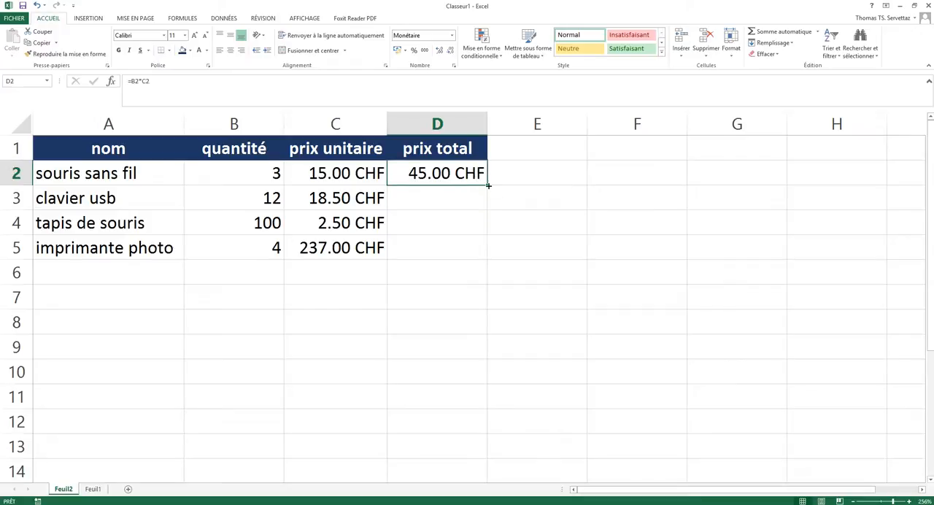
double_click(486, 186)
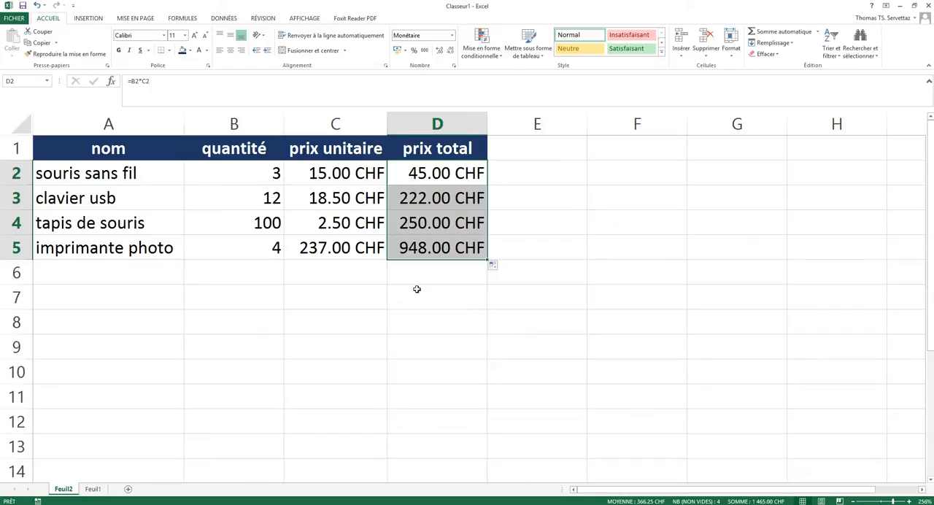
Enter the label "total facture" in cell C7.
left_click(358, 298)
type("total factu")
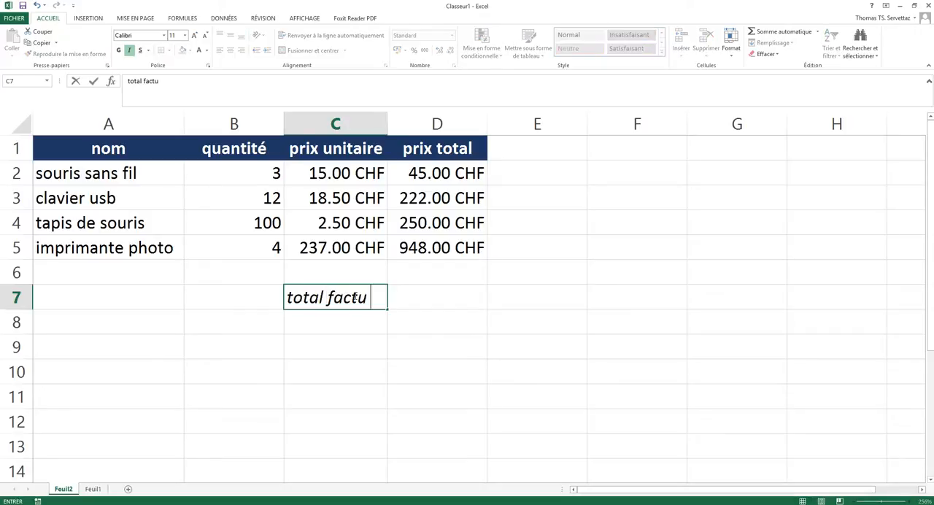
type("re")
key("Return")
Add up the four total prices in D7 with the formula =D2+D3+D4+D5.
key("Up")
key("Right")
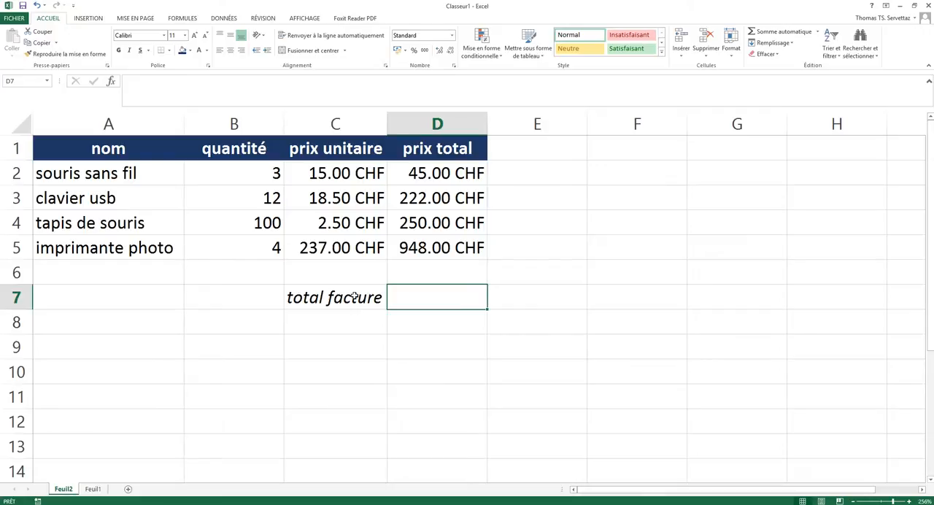
type("=")
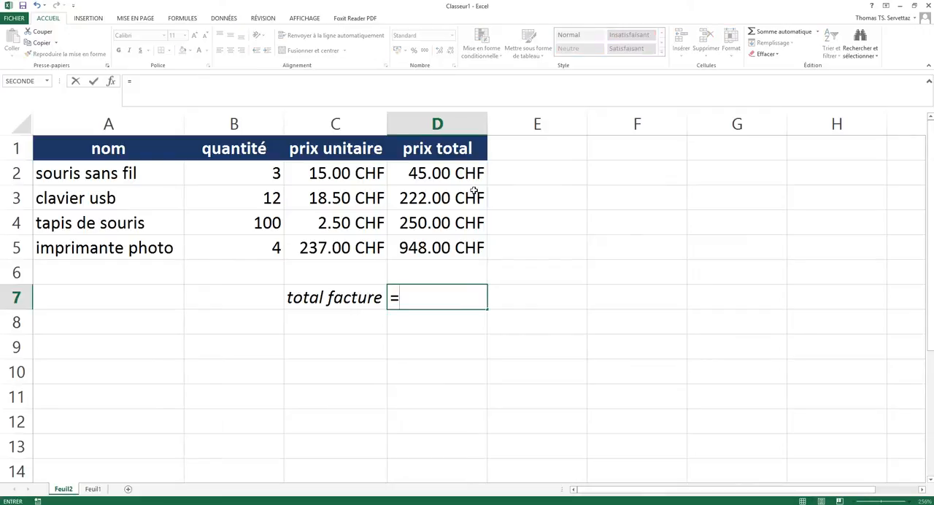
left_click(447, 173)
type("+")
left_click(434, 198)
type("+")
left_click(443, 224)
type("+")
left_click(442, 248)
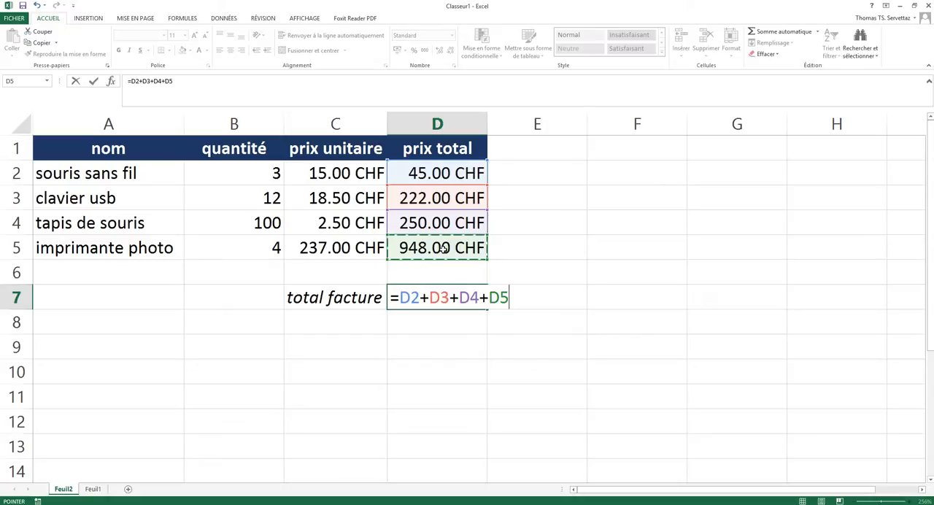
key("Return")
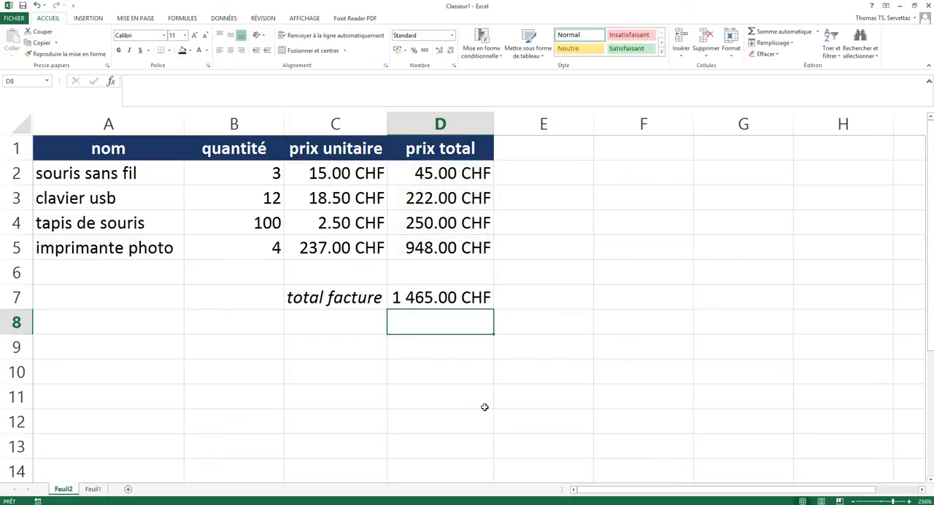
Clear the addition formula from the invoice total cell D7.
left_click(455, 302)
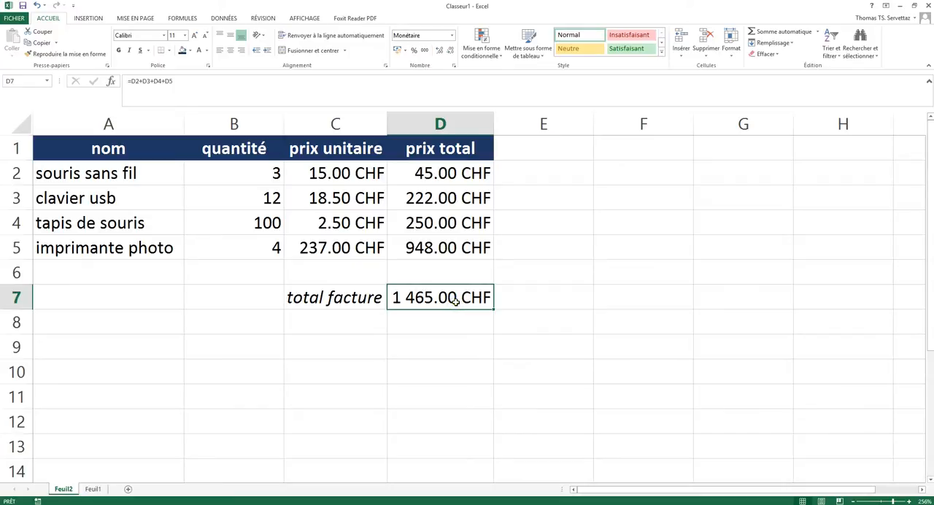
key("BackSpace")
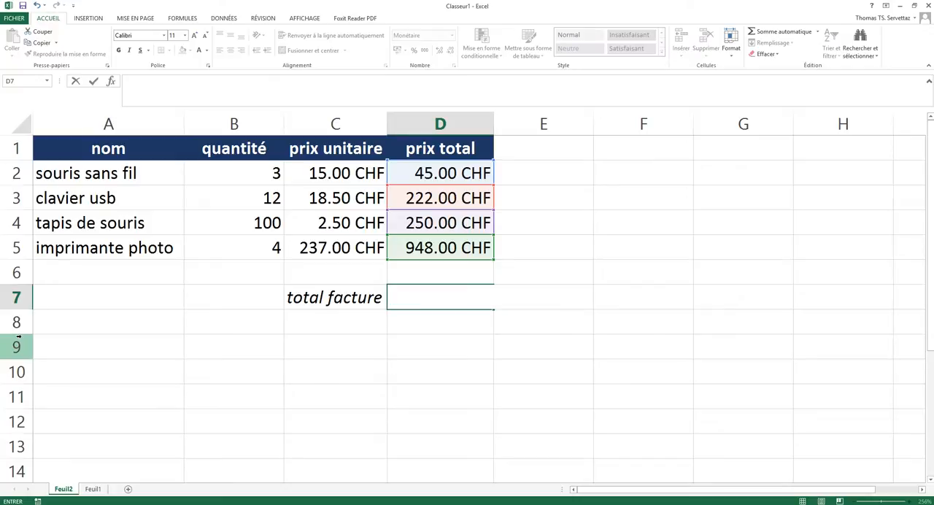
key("Escape")
left_click(461, 342)
left_click(461, 302)
key("BackSpace")
key("Return")
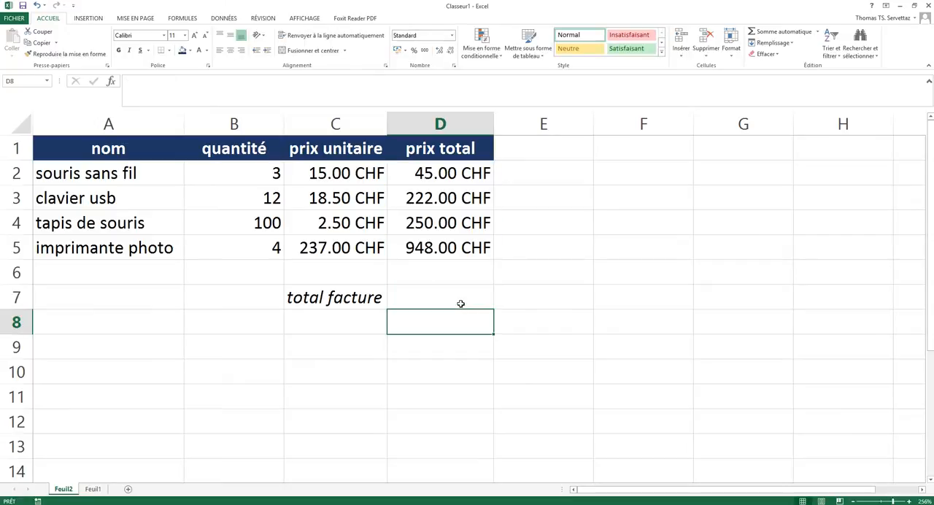
Examine the automatic sum functions offered in the function library for the invoice total cell D7.
left_click(483, 304)
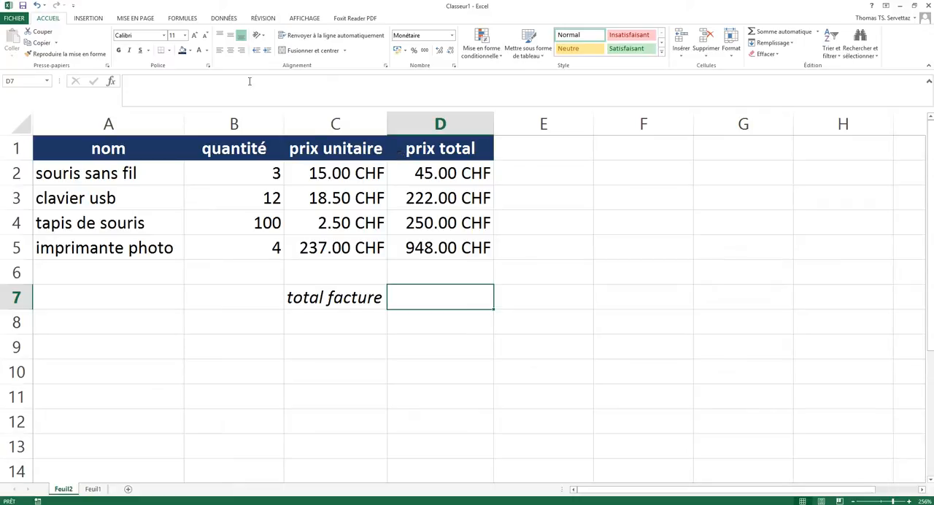
left_click(181, 18)
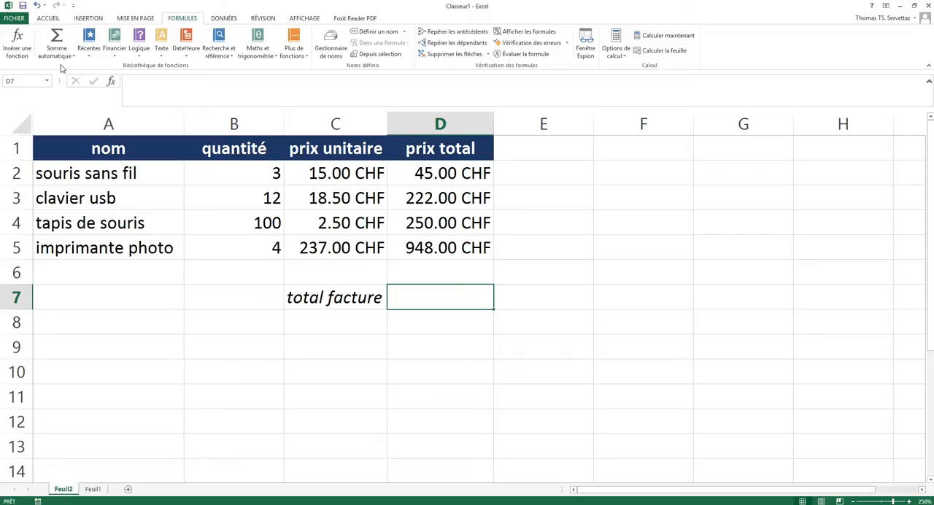
left_click(73, 56)
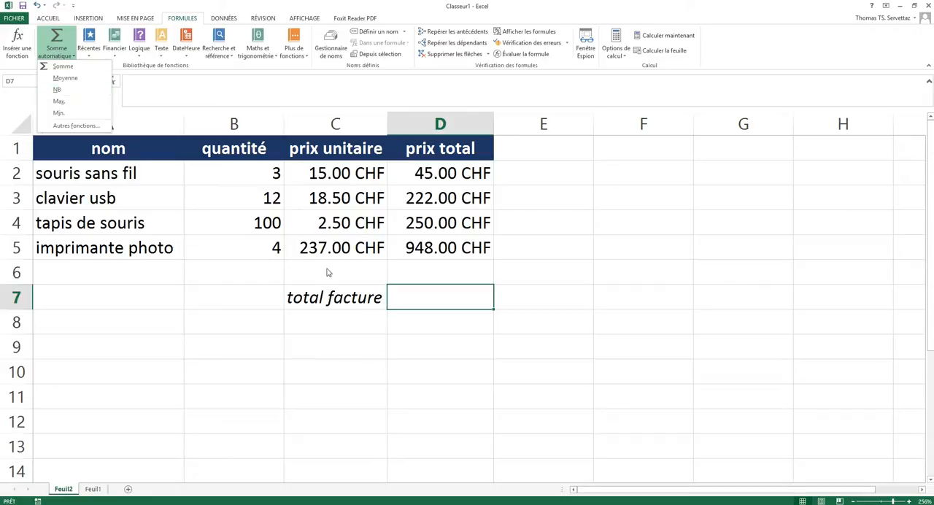
left_click(427, 330)
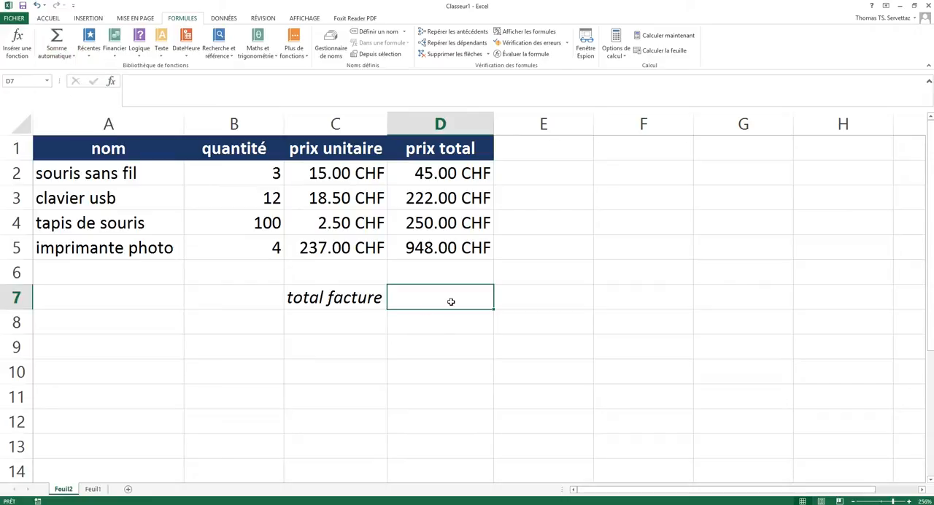
Begin a SOMME function in the invoice total cell D7, up to its opening parenthesis.
type("=")
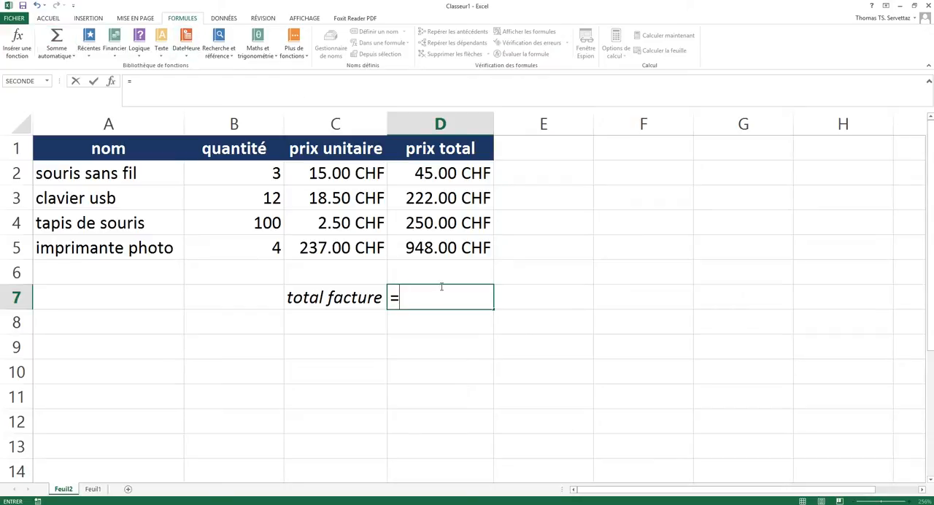
type("somme")
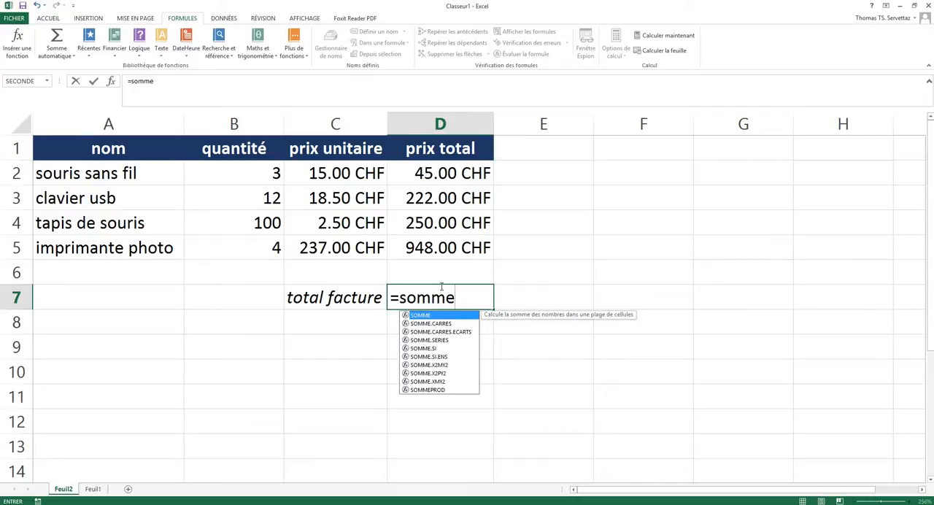
key("BackSpace")
key("BackSpace")
key("BackSpace")
key("BackSpace")
key("BackSpace")
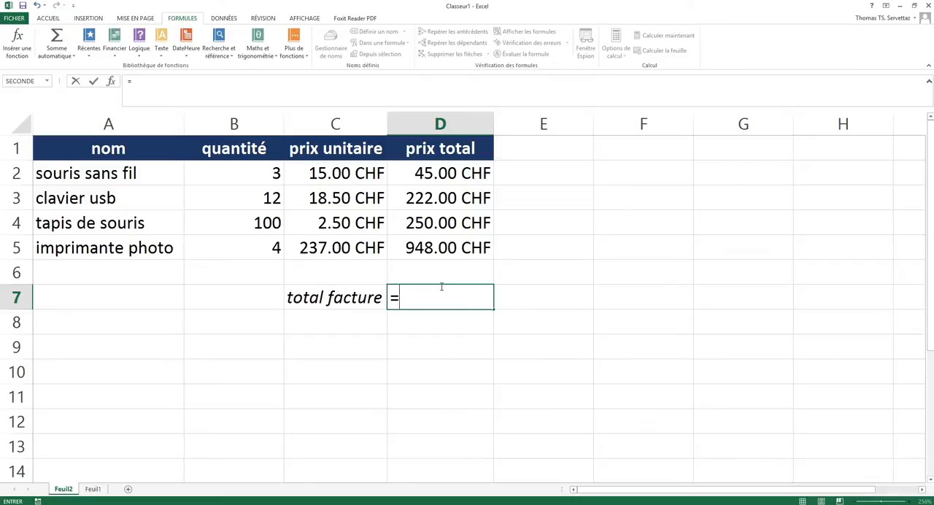
type("so")
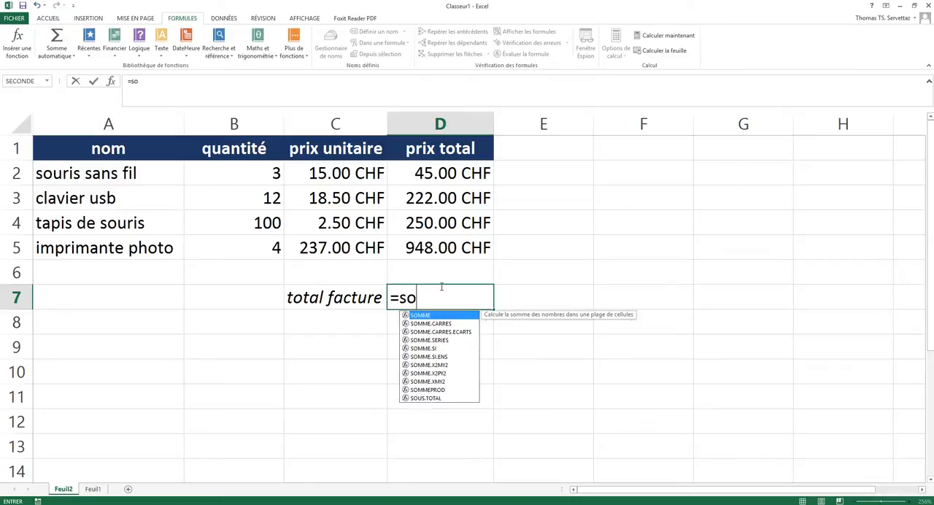
type("m")
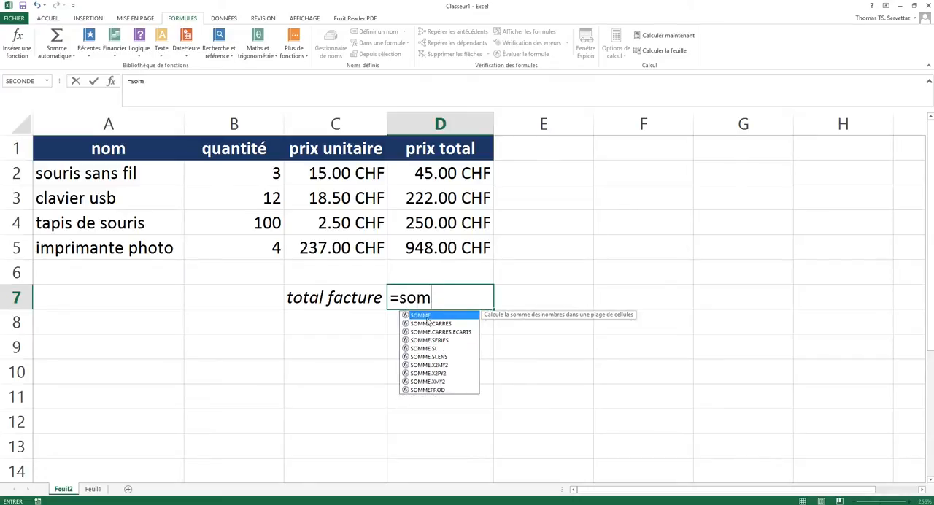
type("me")
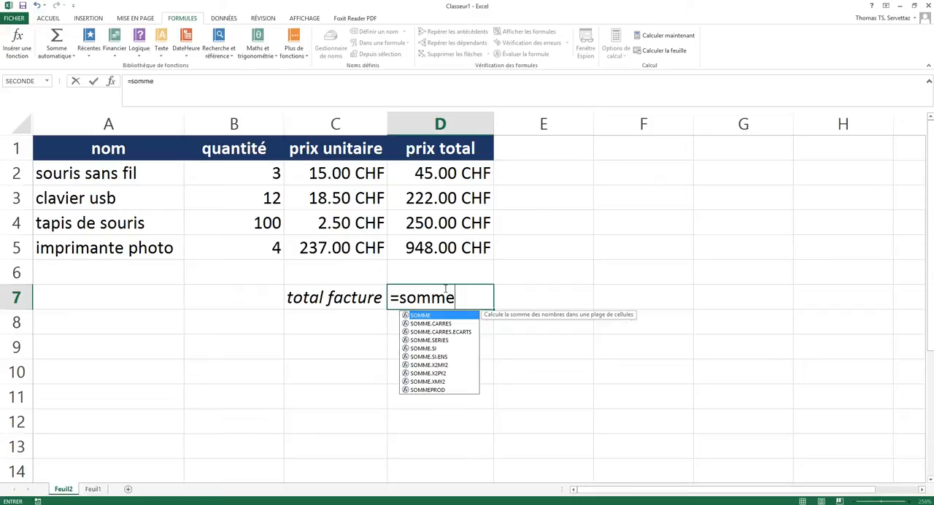
type("(")
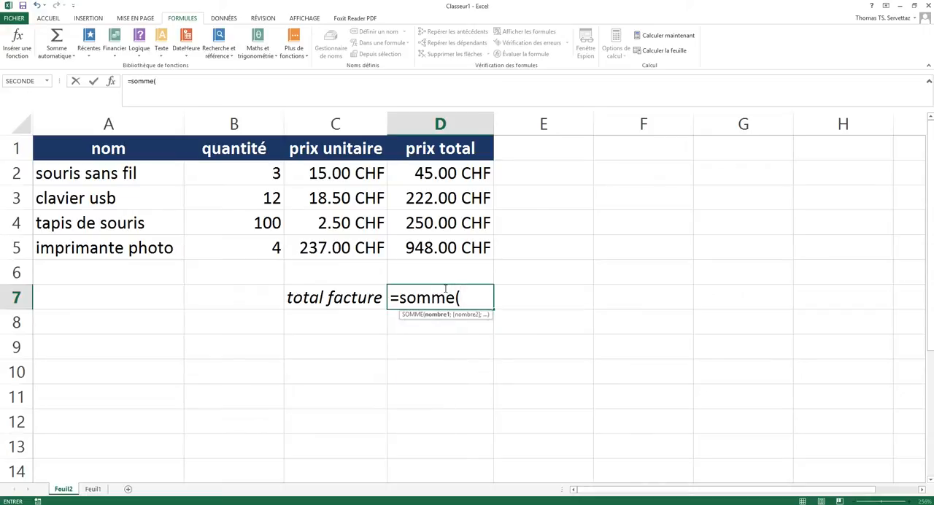
left_click_drag(400, 297, 455, 296)
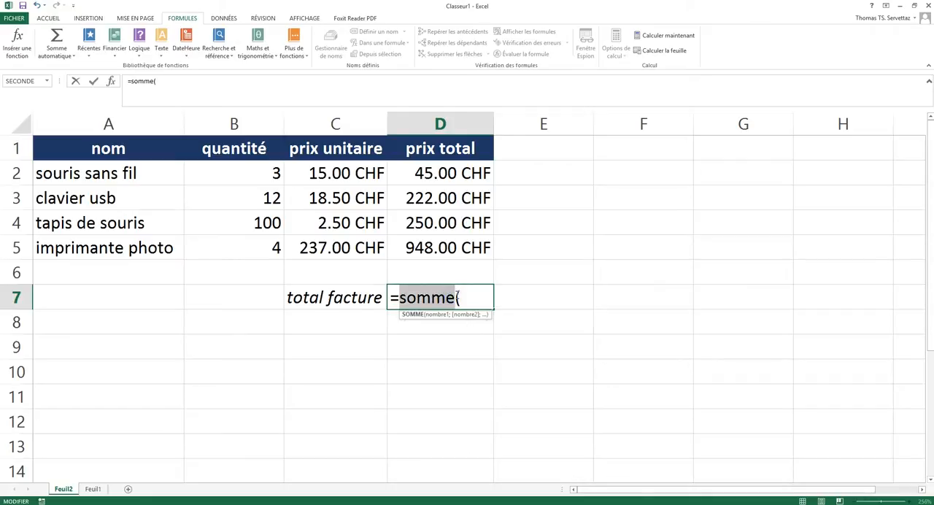
left_click(458, 296)
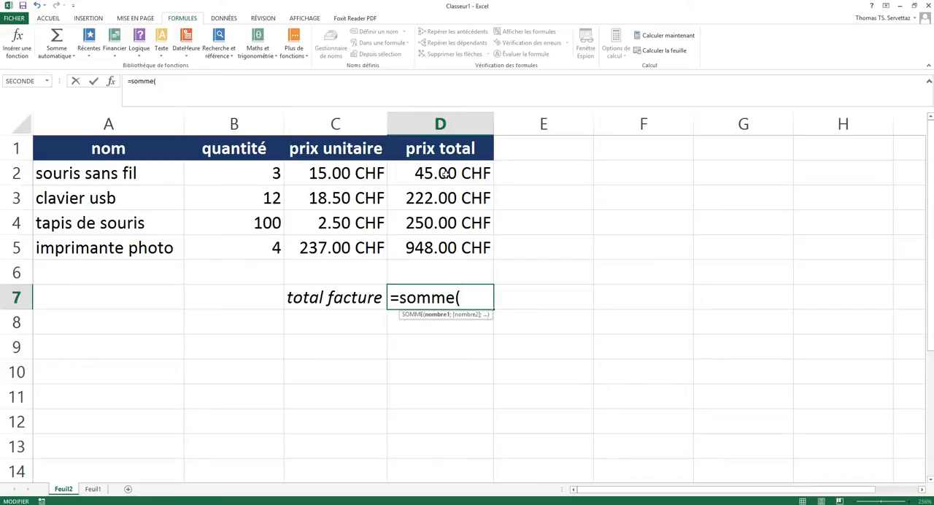
Complete the SOMME formula in invoice total cell D7 with the four separate cells D2;D3;D4;D5.
left_click(446, 174)
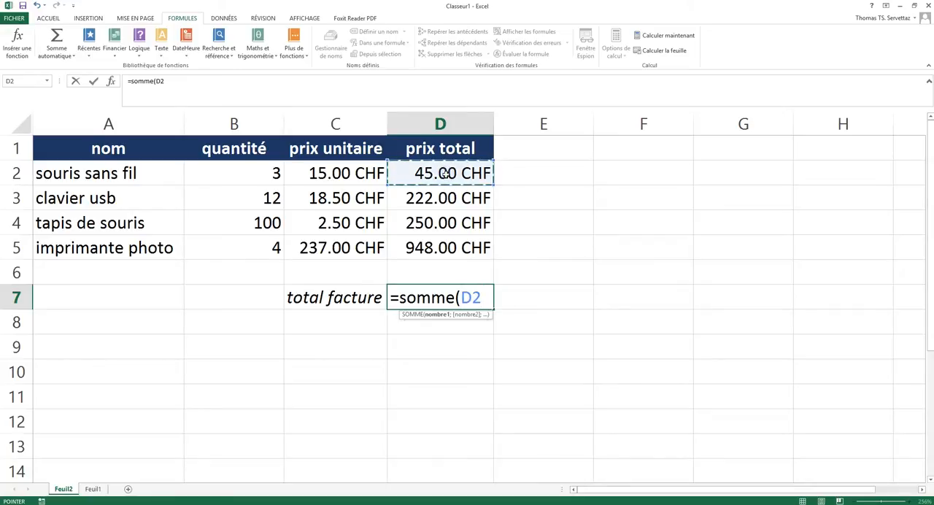
type(";")
left_click(445, 195)
type(";")
left_click(440, 216)
type(";")
left_click(450, 246)
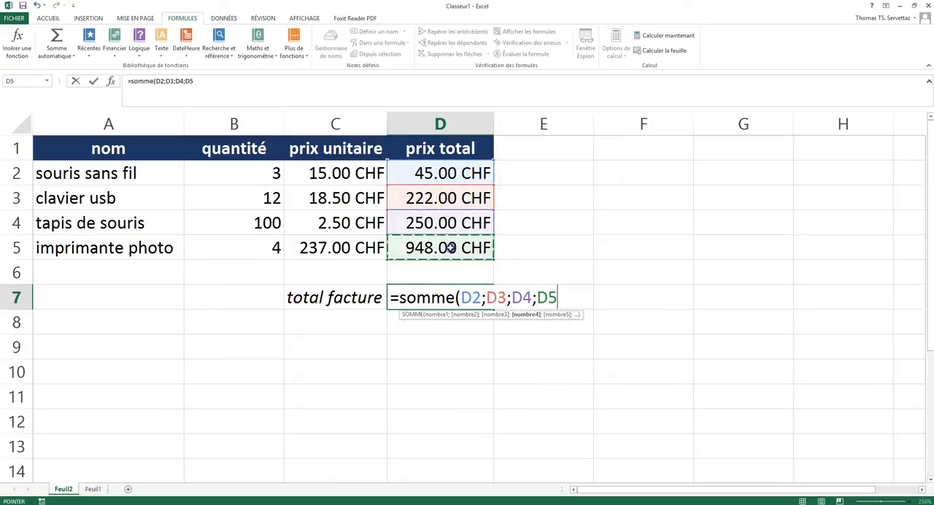
type(")")
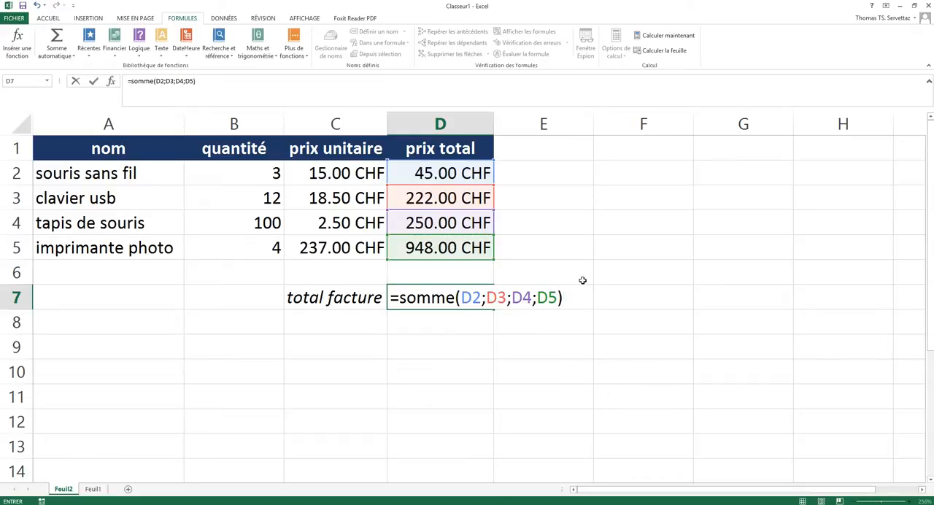
key("Return")
Replace the individual cell arguments of the SOMME formula in D7 with the range D2:D5.
double_click(439, 296)
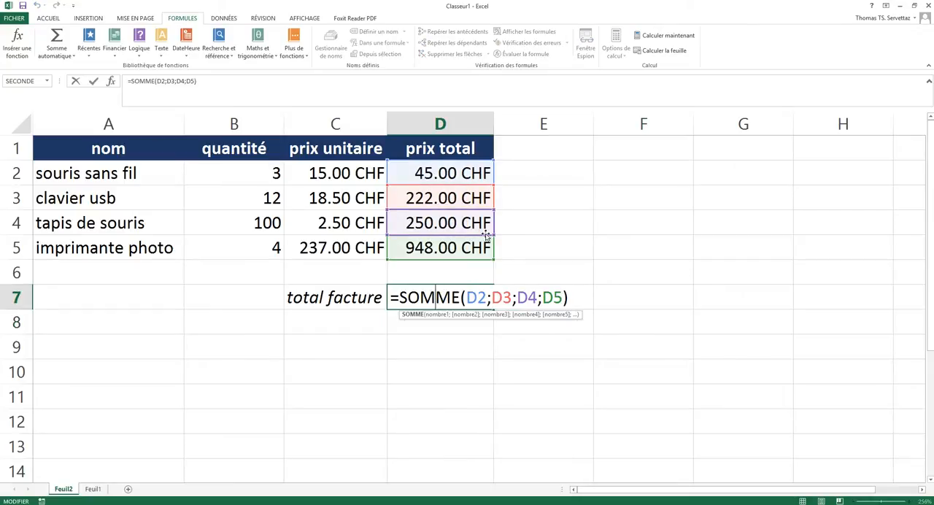
left_click_drag(467, 297, 561, 299)
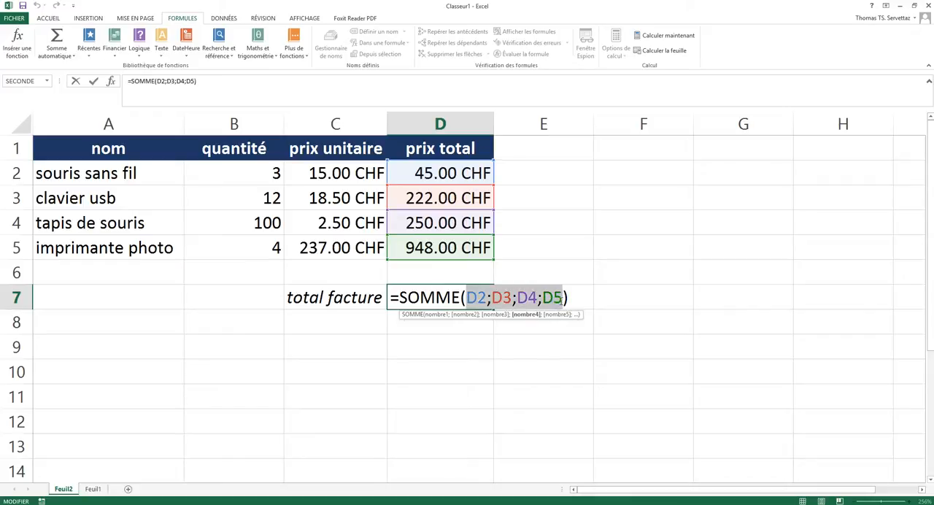
key("Delete")
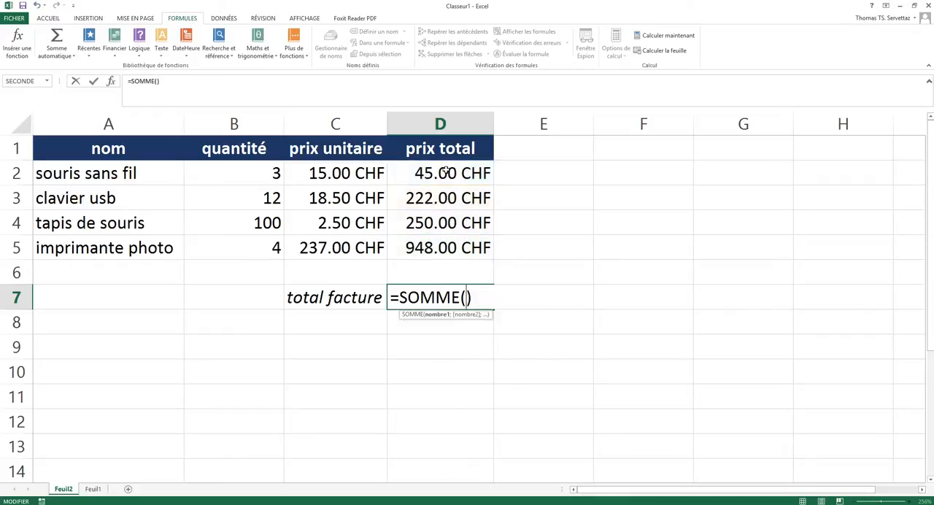
left_click_drag(446, 170, 445, 255)
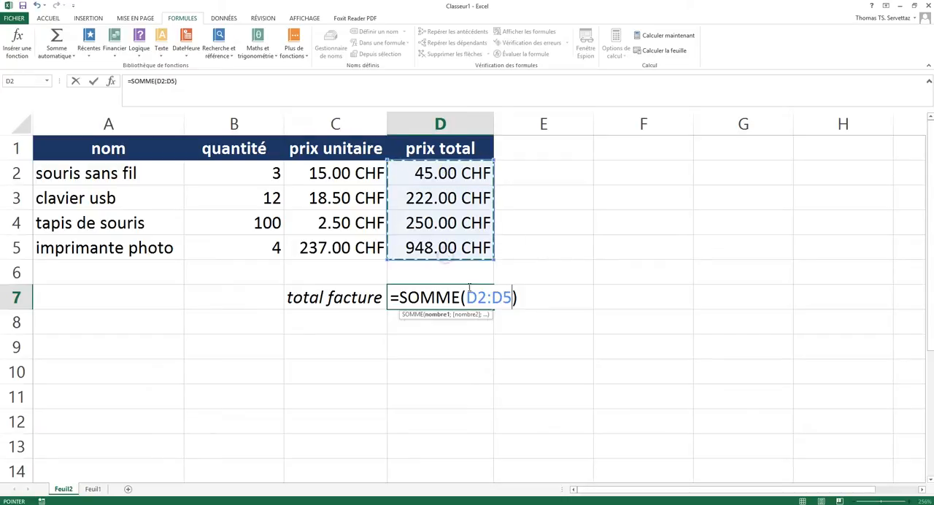
key("Return")
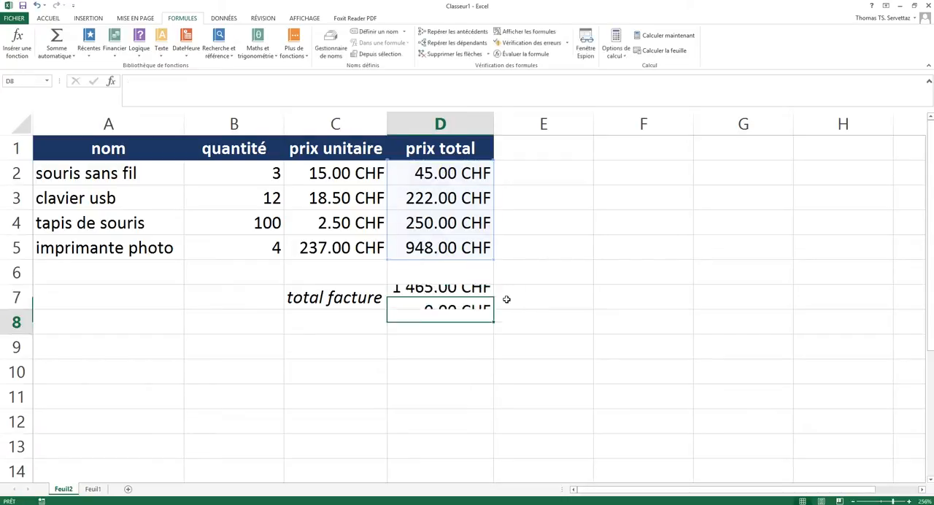
Clear the SOMME formula from the invoice total cell D7 and keep that cell selected.
double_click(475, 296)
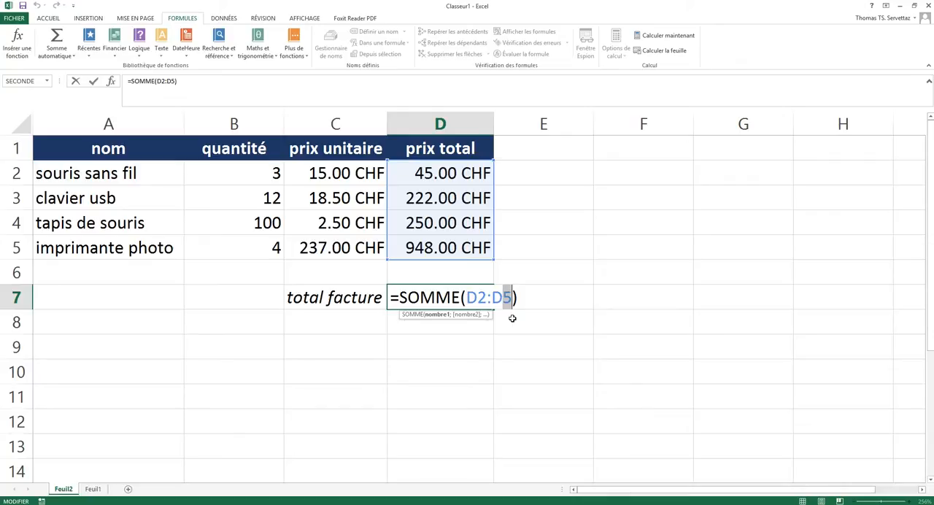
key("Escape")
left_click(450, 337)
double_click(451, 296)
key("Return")
left_click(452, 296)
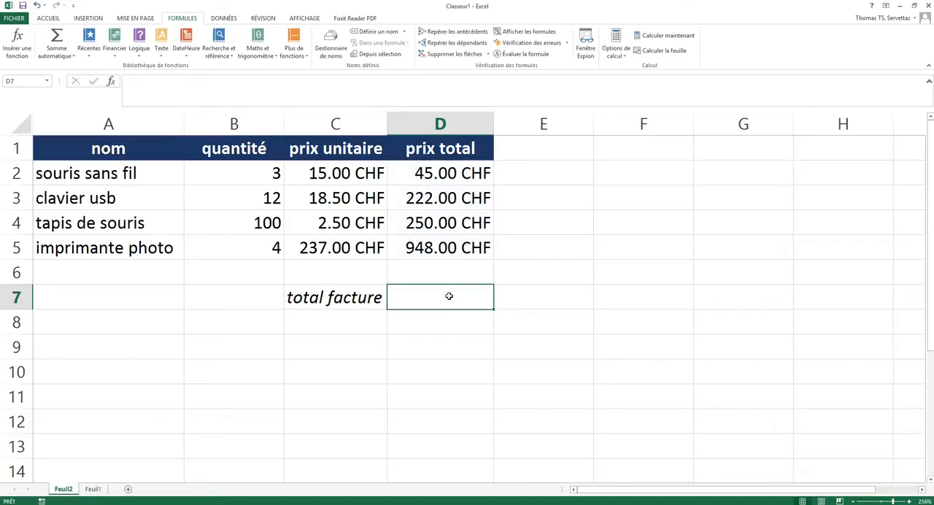
Total the prices in D7 with the automatic sum over D2:D6, viewing the other automatic functions on offer before confirming.
left_click(63, 42)
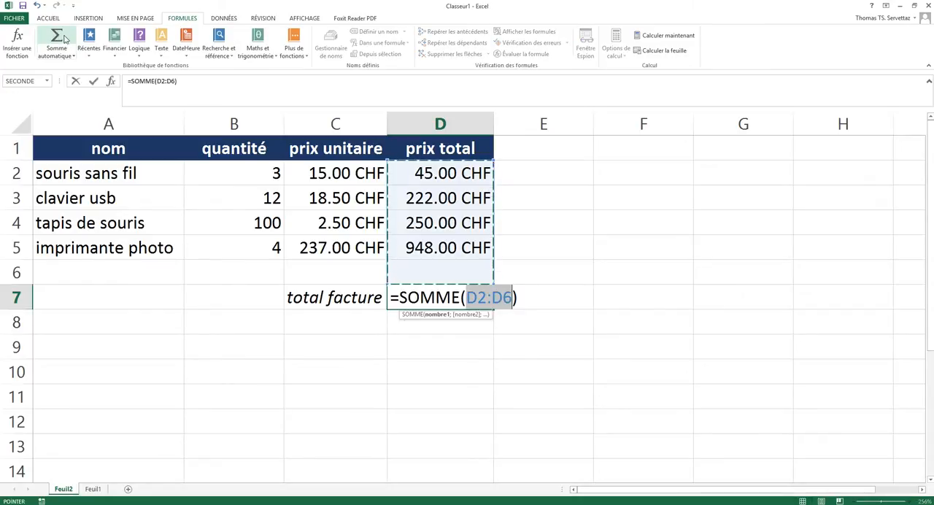
left_click(73, 57)
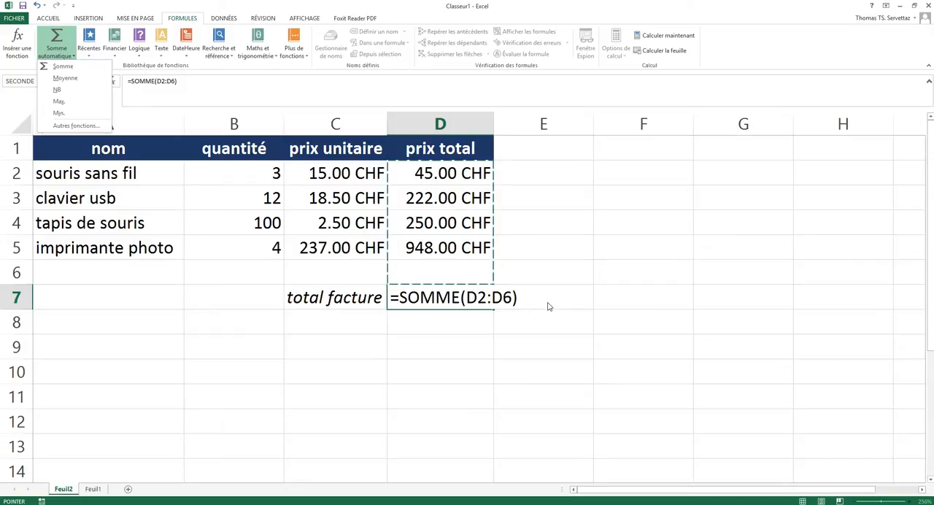
key("Return")
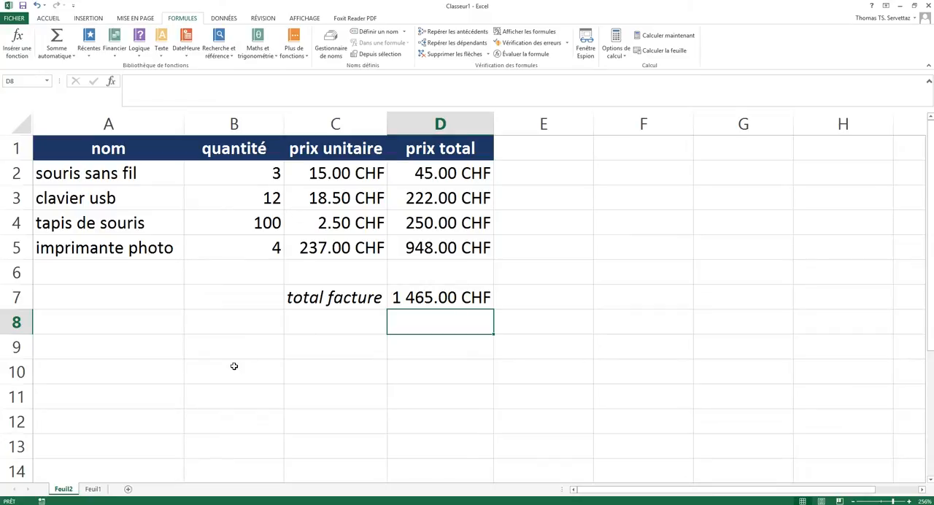
On sheet Feuil1, format the header cells A1:D1 with a dark orange fill and bold, centred text.
left_click(93, 489)
left_click(334, 291)
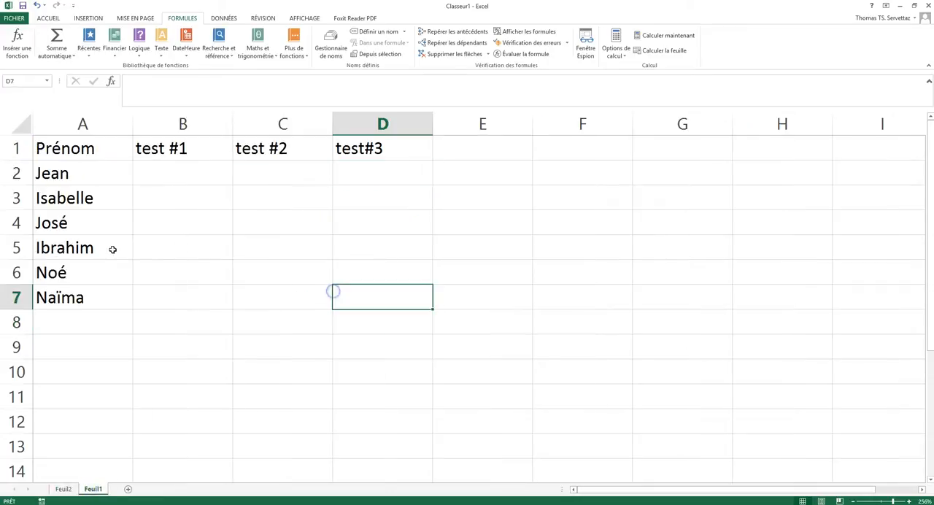
left_click_drag(100, 150, 393, 152)
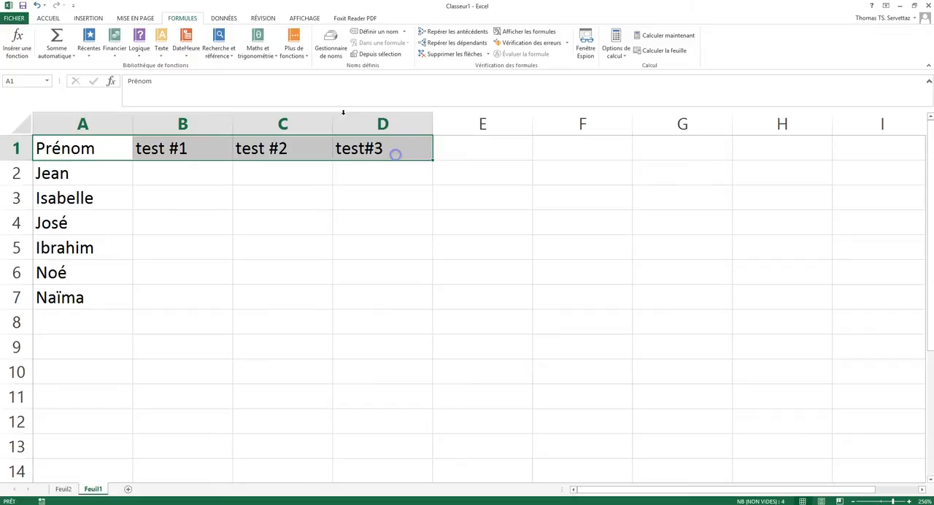
left_click(49, 18)
left_click(190, 50)
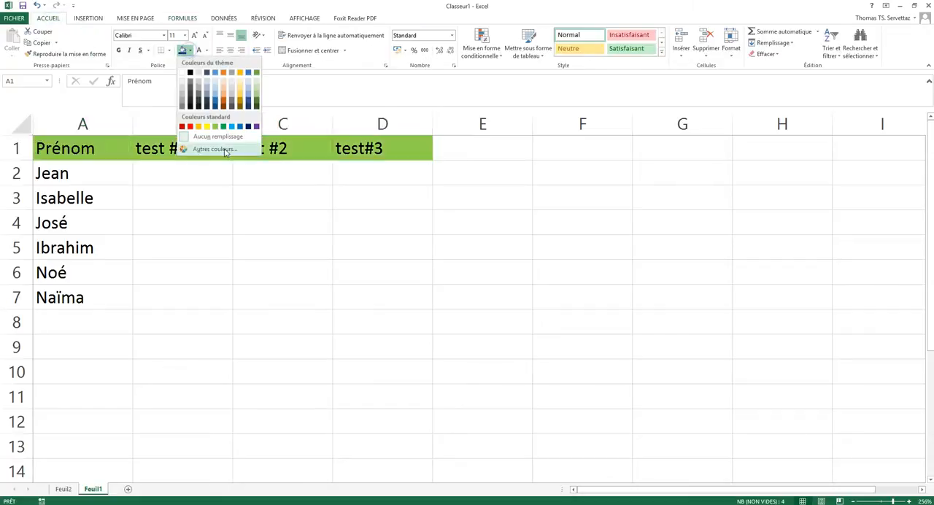
left_click(224, 106)
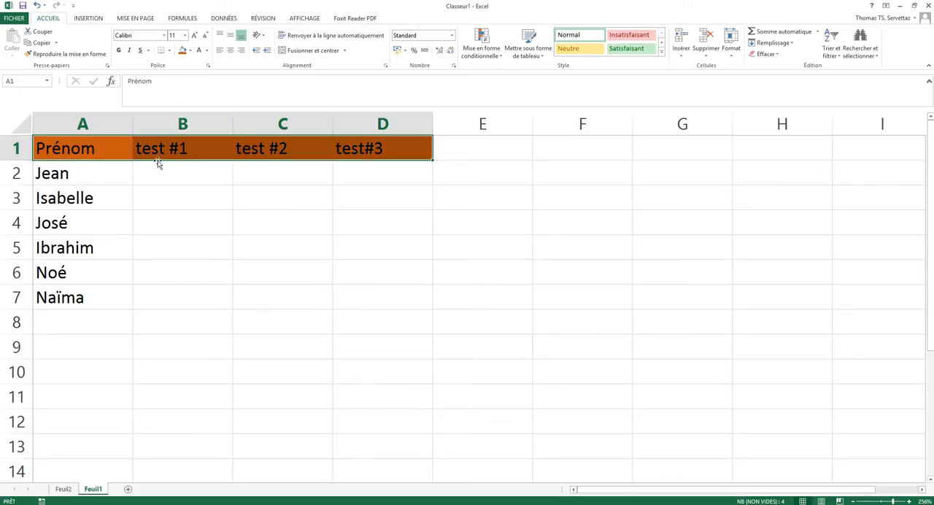
left_click(118, 50)
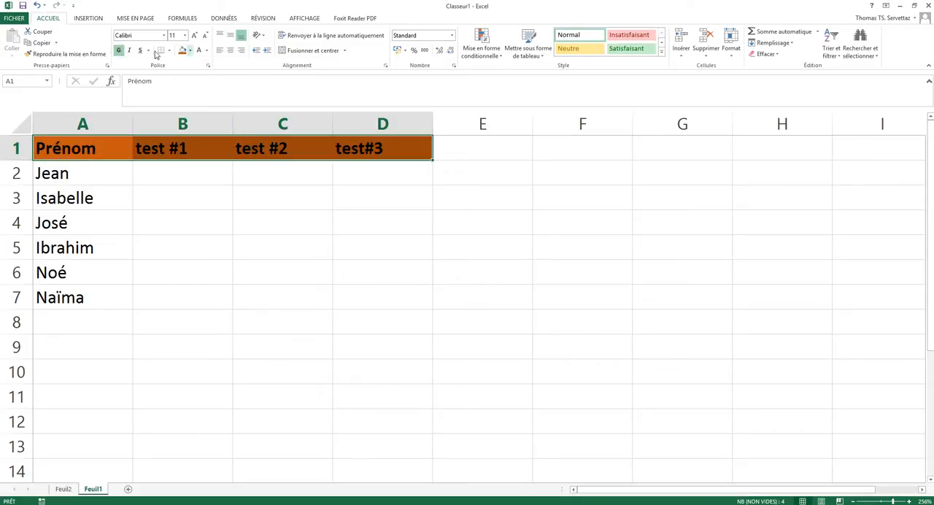
left_click(229, 50)
left_click(200, 204)
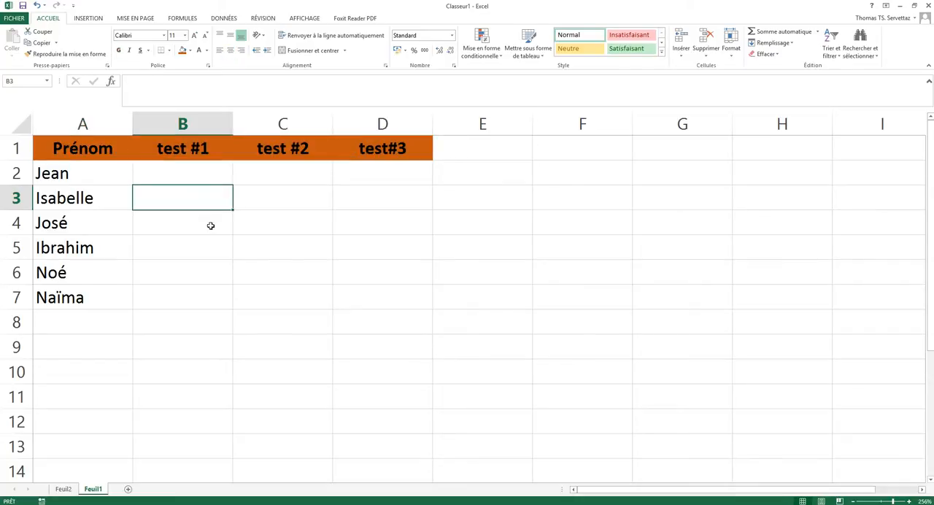
Enter the first student's test scores 4, 5 and 3 in cells B2, C2 and D2.
left_click(198, 175)
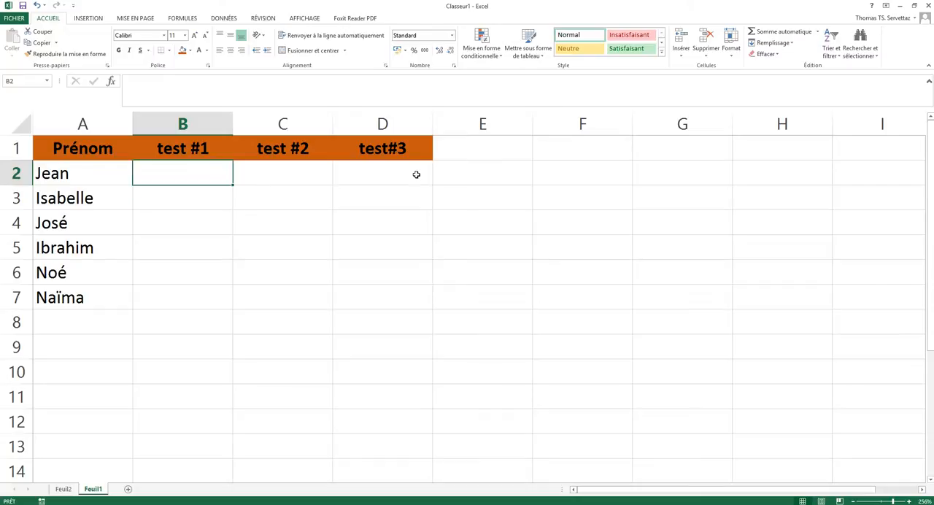
type("4")
key("Tab")
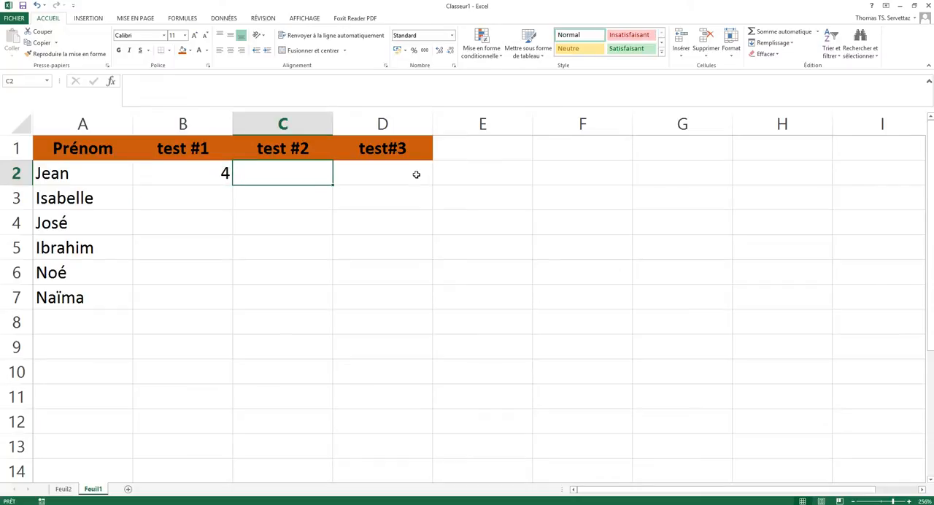
type("5")
key("Tab")
type("3")
key("Down")
Enter the second student's test scores 2, 5.5 and 4.5 in cells B3, C3 and D3.
key("Left")
key("Left")
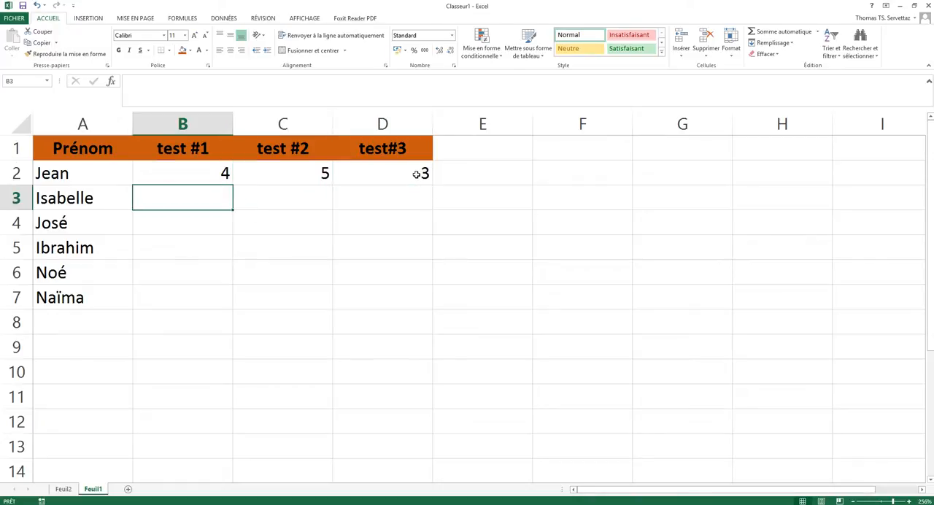
type("2")
key("Tab")
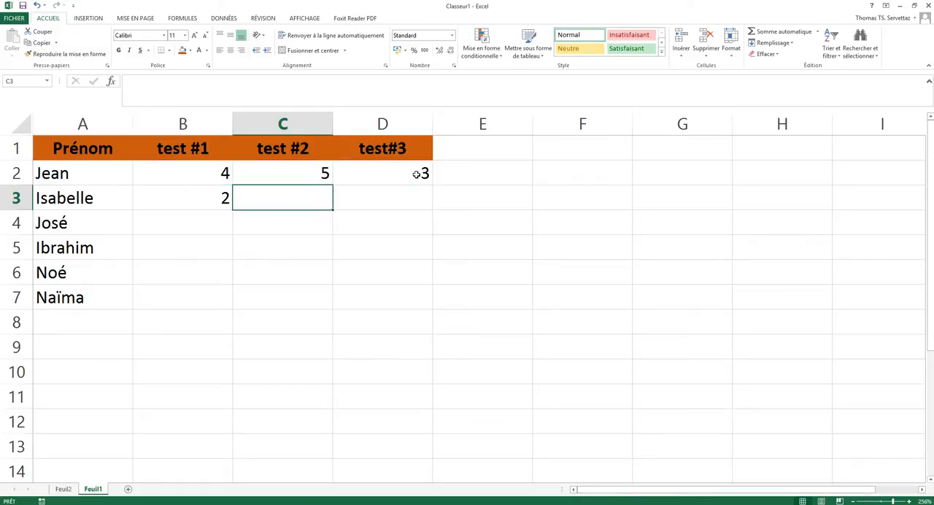
type("5.5")
key("Tab")
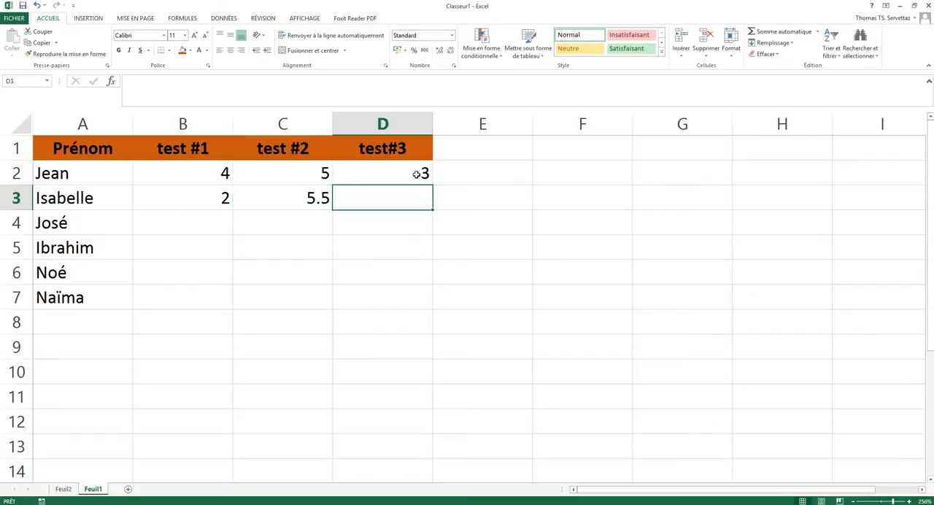
type("4.5")
key("Down")
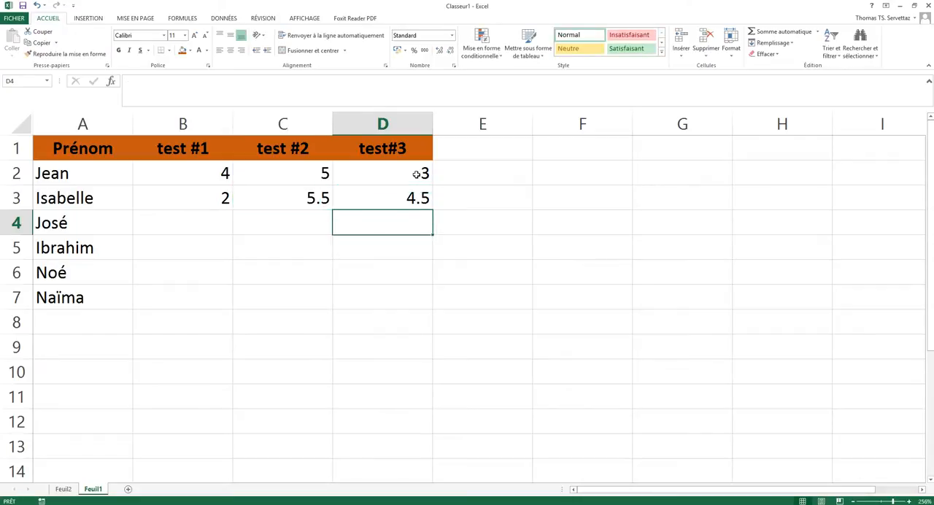
Fill the test #1 scores for rows 4 to 6 with 3, 6 and 1 in B4:B6.
key("Left")
key("Left")
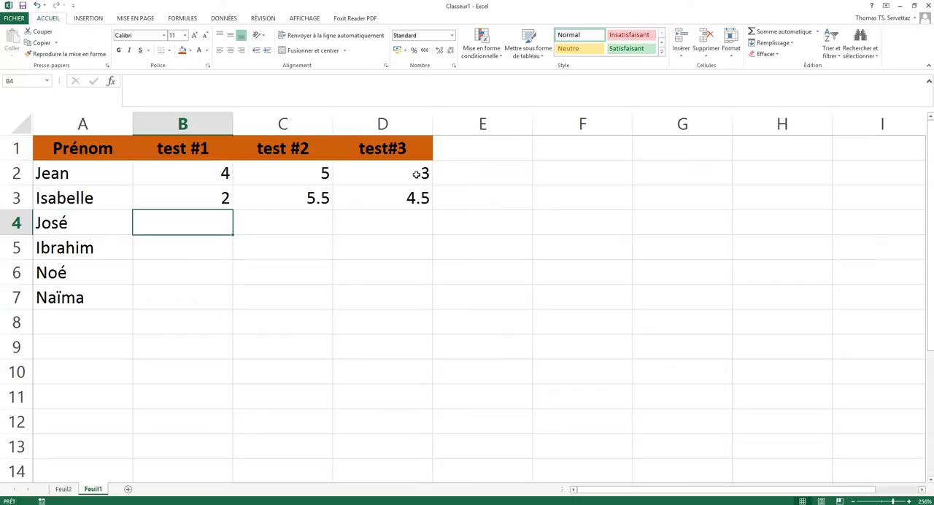
type("3")
key("Return")
type("6")
key("Tab")
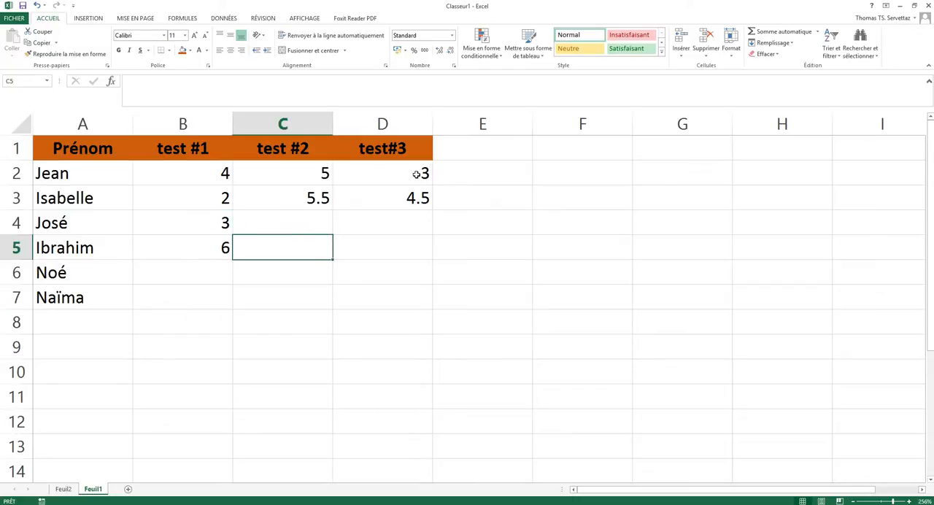
key("Left")
key("Down")
type("1")
key("Tab")
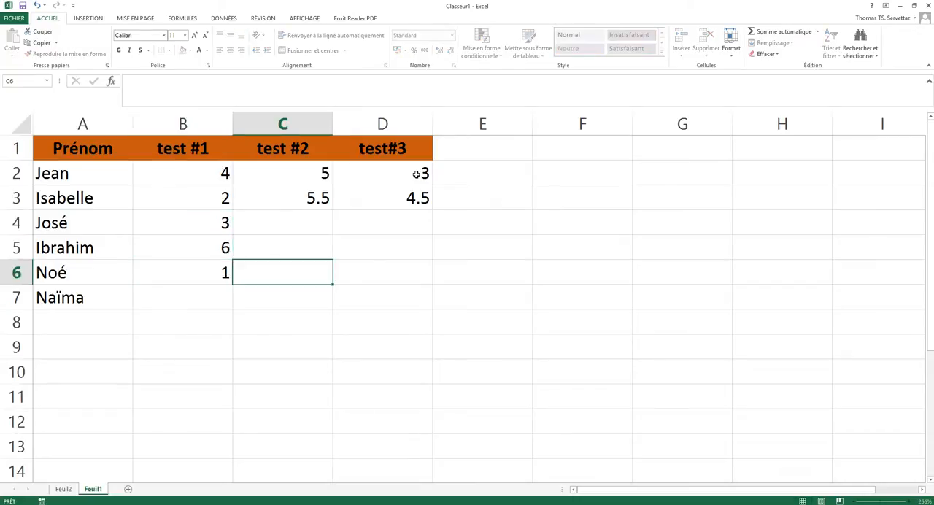
Complete the test #2 and test#3 scores of rows 4 and 5: C4 2.5, D4 4, C5 3 and D5 3.5.
key("Up")
type("3")
key("Tab")
key("Up")
type("4")
key("Return")
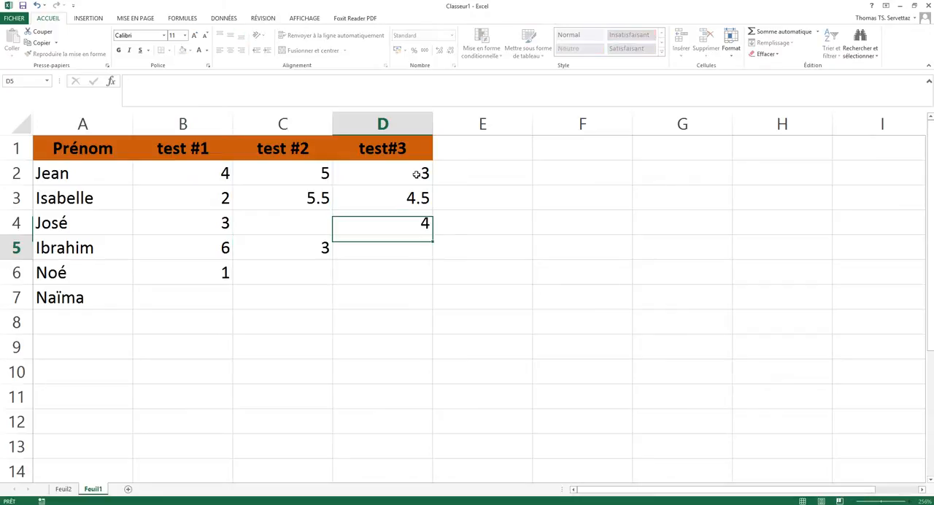
type("3.5")
key("ctrl+Return")
key("Left")
key("Up")
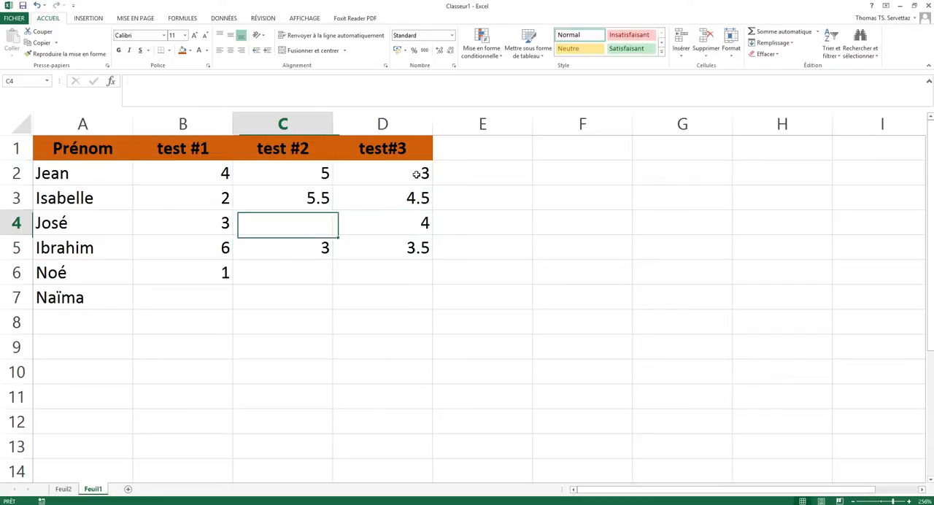
type("2.5")
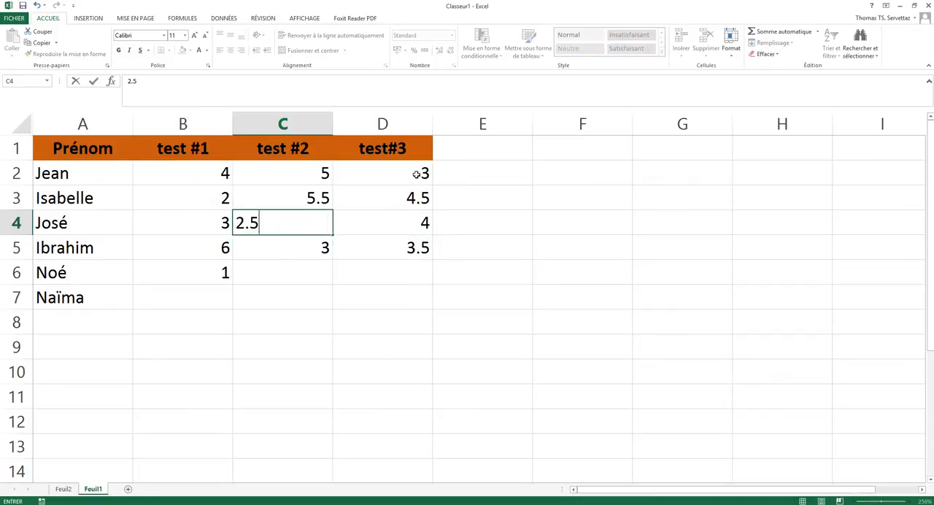
key("Down")
key("Down")
Complete row 6 with the scores 4.5 for test #2 in C6 and 6 for test#3 in D6.
type("4.5")
key("Return")
key("Up")
key("Right")
type("6")
key("Return")
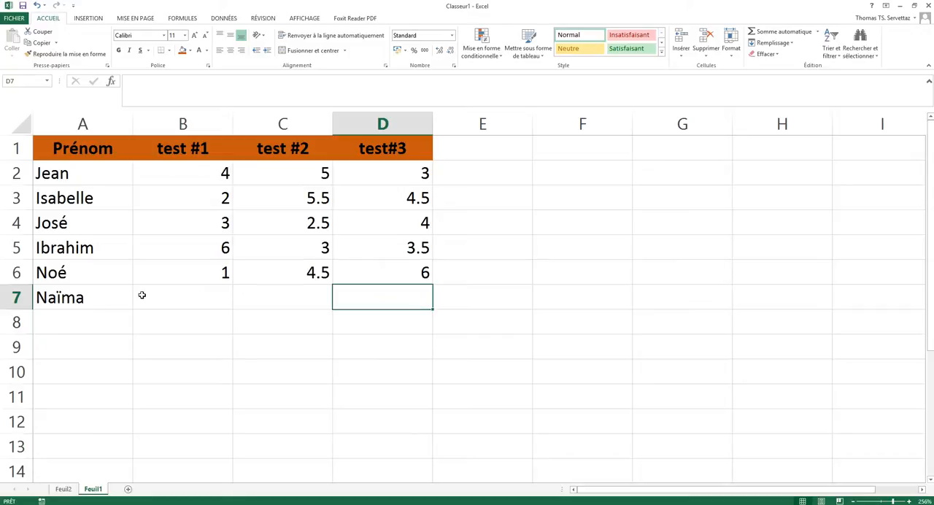
Enter the last student's test scores 3, 5.5 and 2.5 in cells B7, C7 and D7.
left_click(208, 296)
type("3")
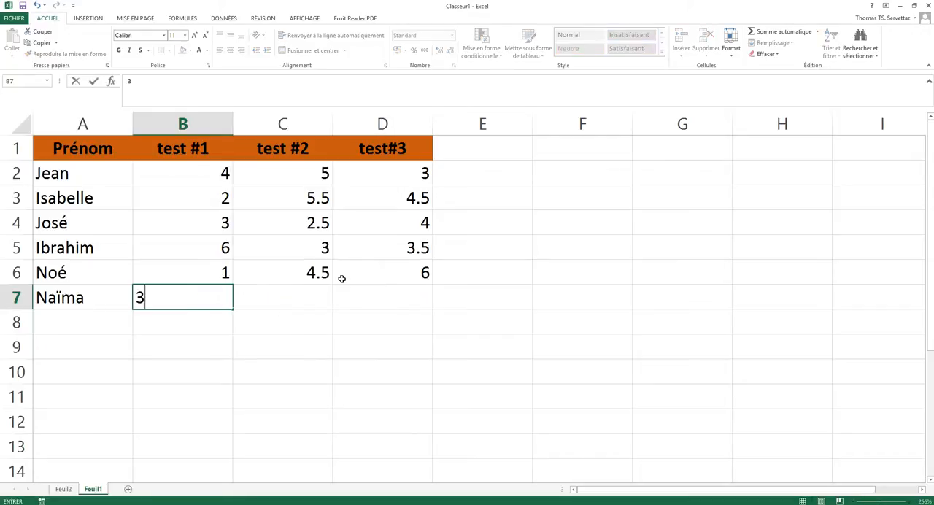
key("Tab")
type("5.5")
key("Tab")
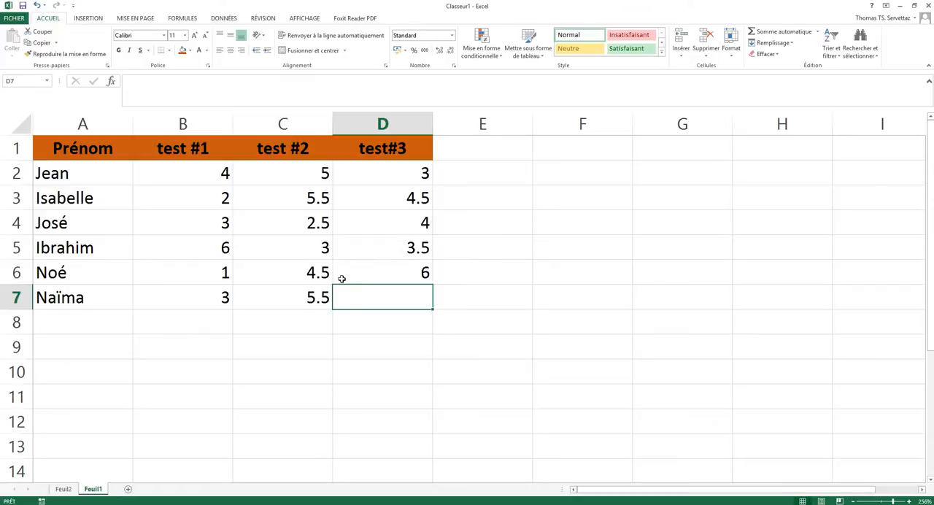
type("2.5")
key("Return")
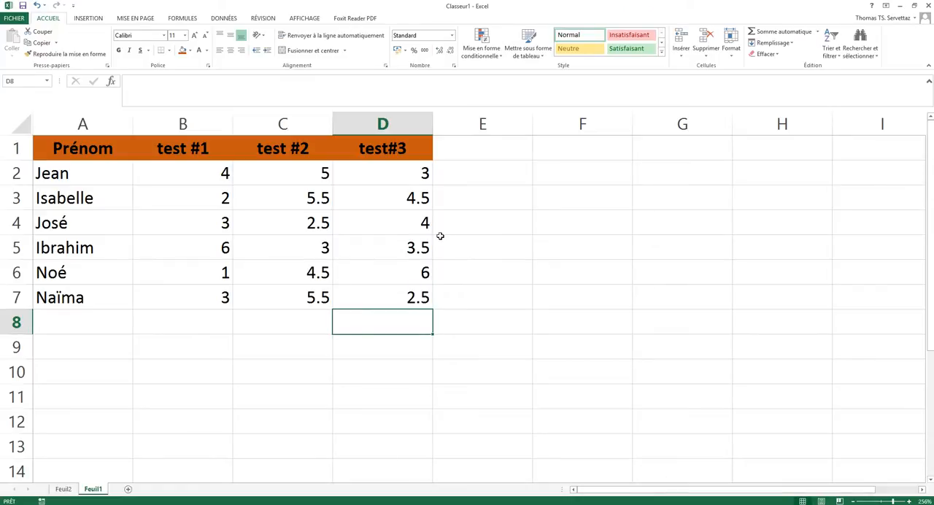
Add the column header "Moyenne" in cell E1, beside test#3.
left_click(499, 148)
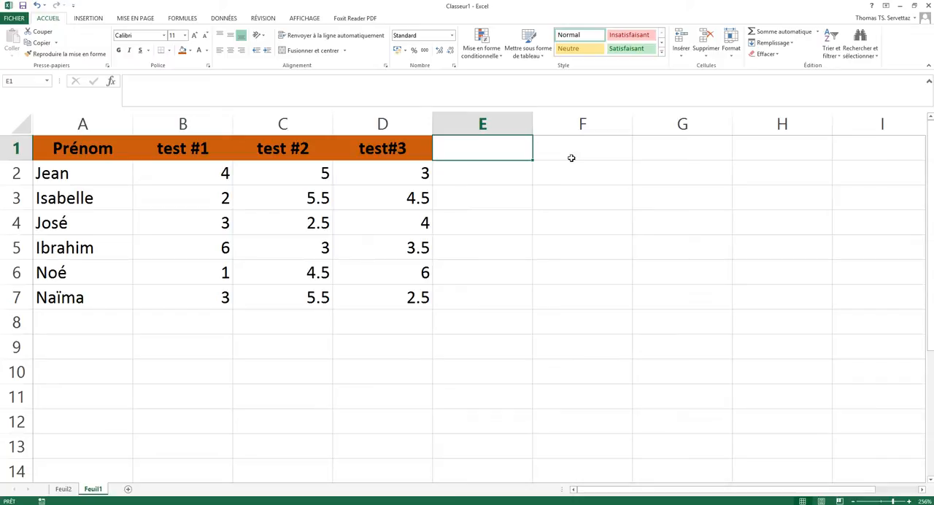
type("MO")
key("BackSpace")
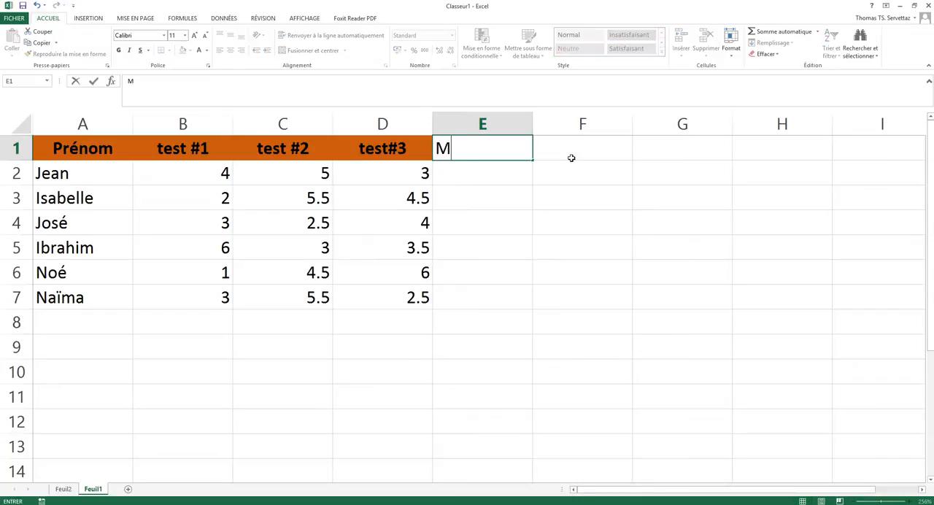
type("oyenne")
key("Return")
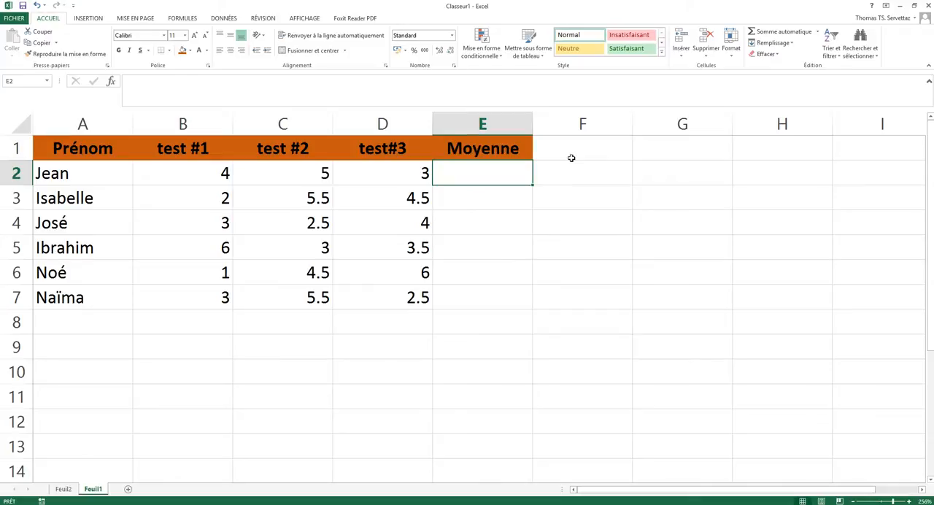
Calculate the first student's average in E2 with =MOYENNE(B2:D2), and check the range the formula uses.
type("=")
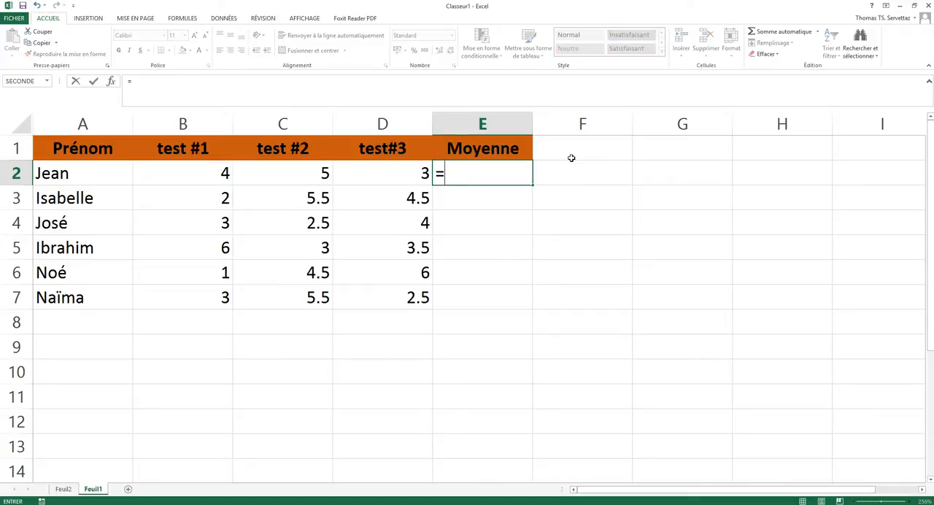
type("moyenn")
key("BackSpace")
key("BackSpace")
key("BackSpace")
key("BackSpace")
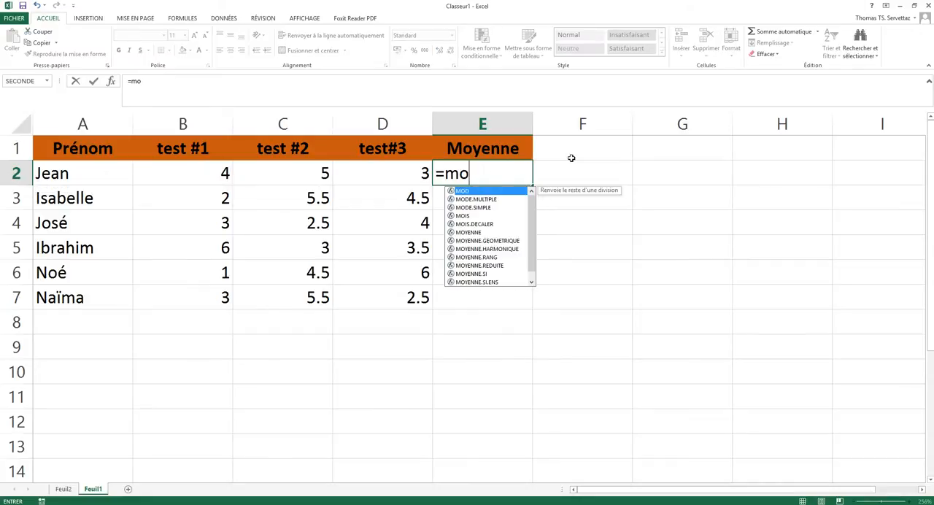
type("y")
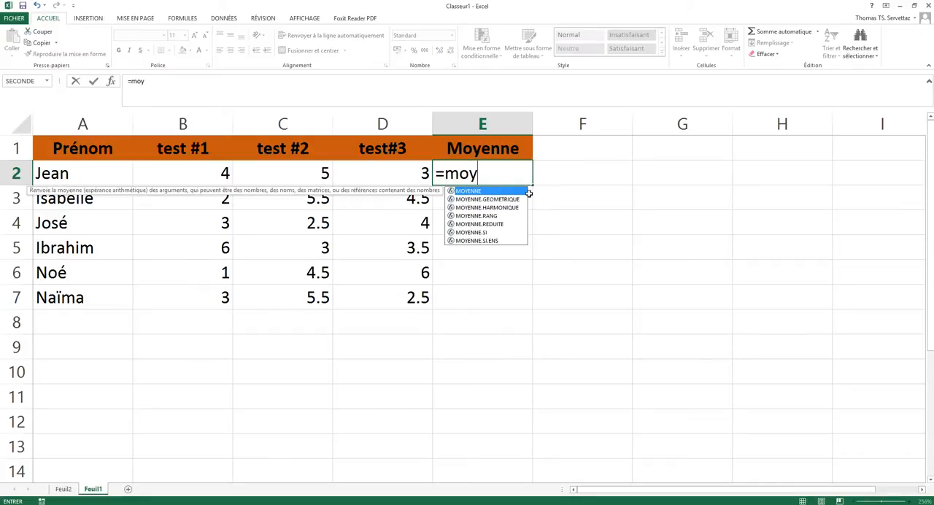
double_click(466, 192)
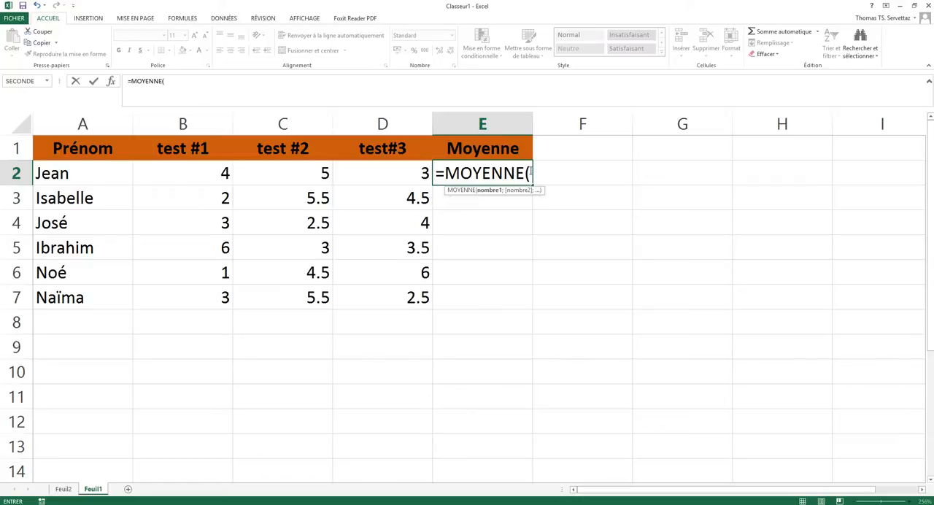
left_click_drag(211, 173, 374, 173)
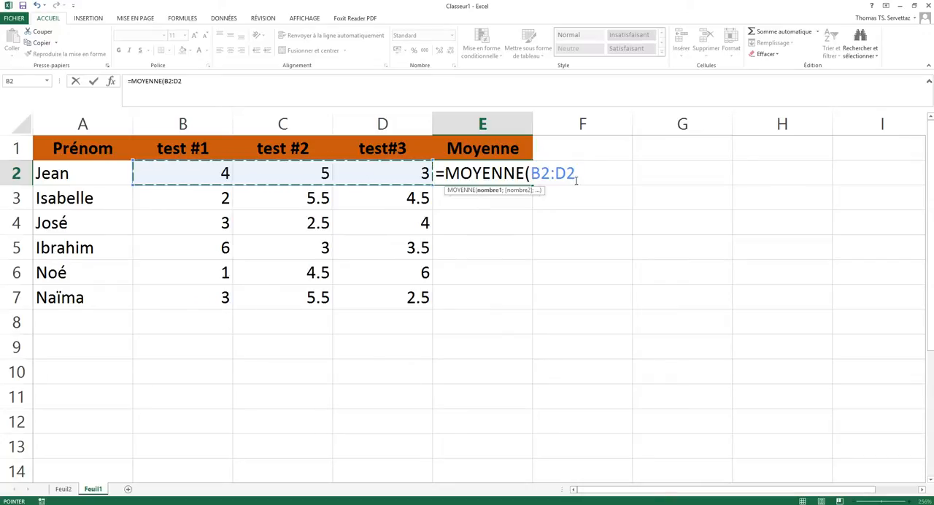
key("Return")
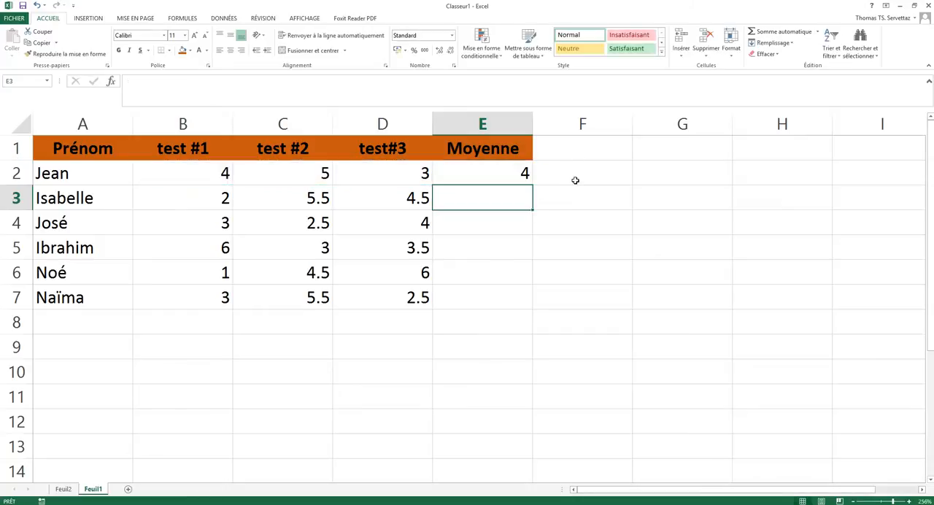
double_click(496, 173)
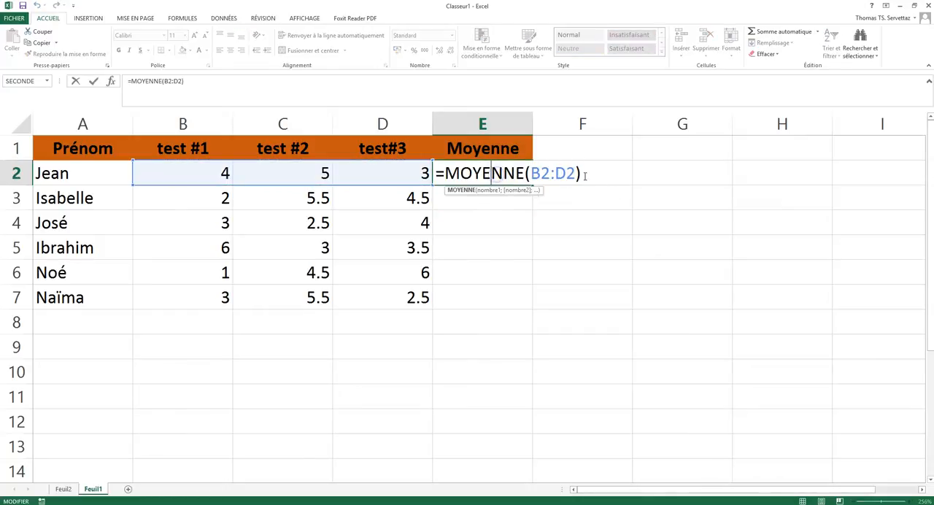
left_click(563, 221)
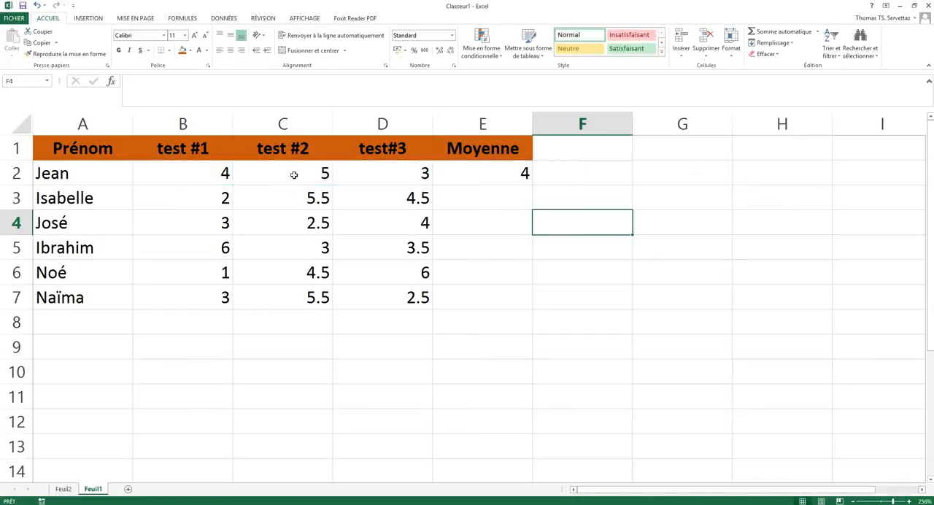
Copy the average formula from E2 down to E7 and check the formula in the last row.
left_click(518, 176)
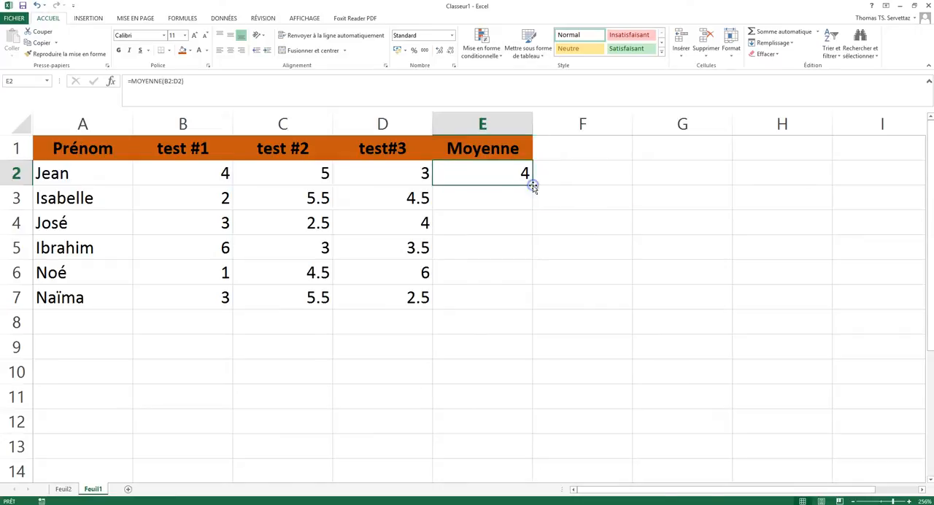
double_click(533, 186)
left_click(596, 256)
double_click(508, 297)
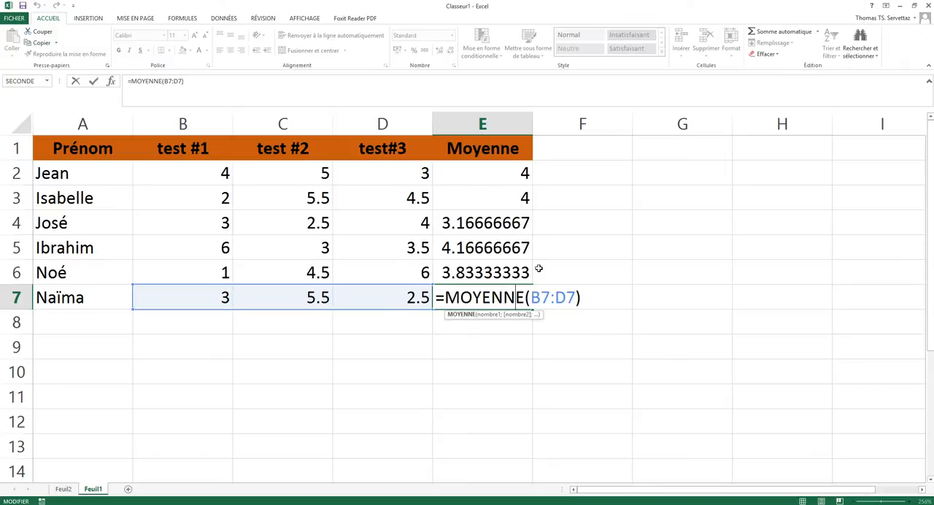
key("Escape")
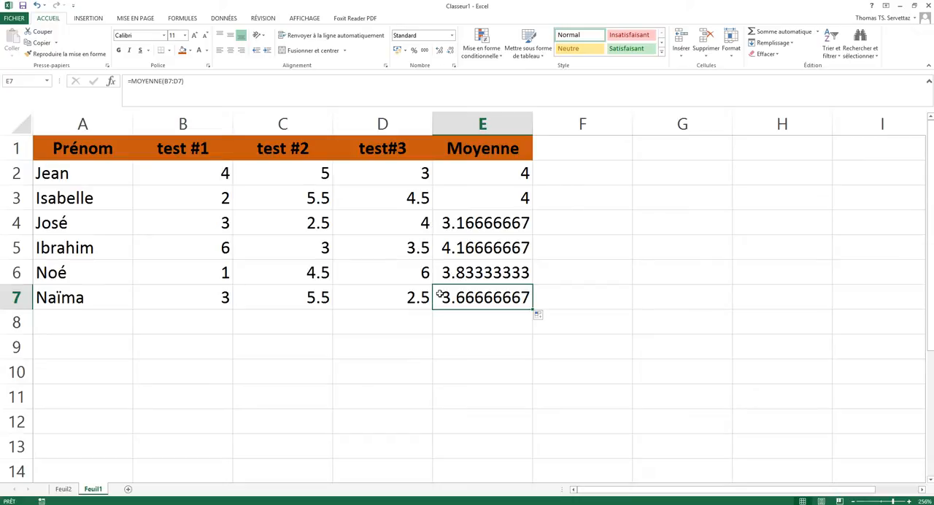
Add the header "meilleure note" in F1 and fit the width of column F to its content.
left_click(593, 151)
type("meilleure note")
key("Return")
double_click(630, 119)
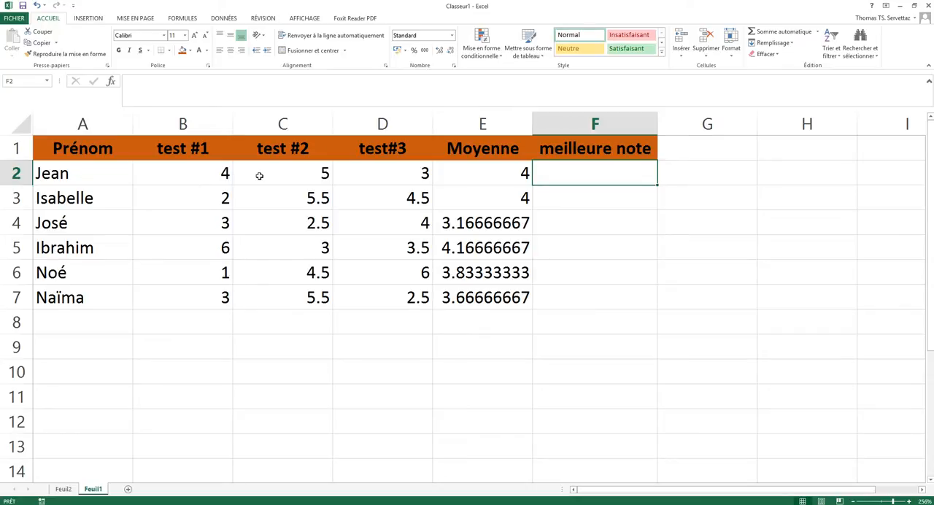
Find the first student's best score in F2 with the formula =MAX(B2:D2).
type("=")
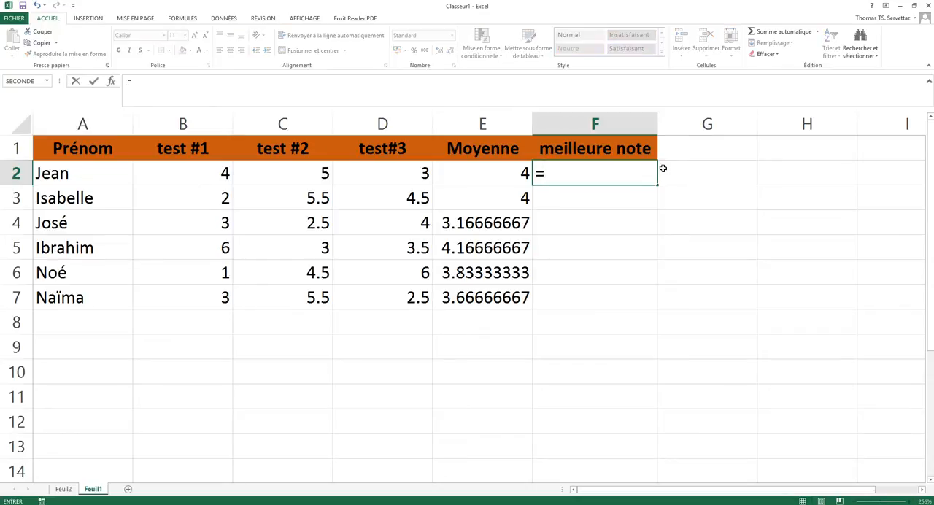
type("max")
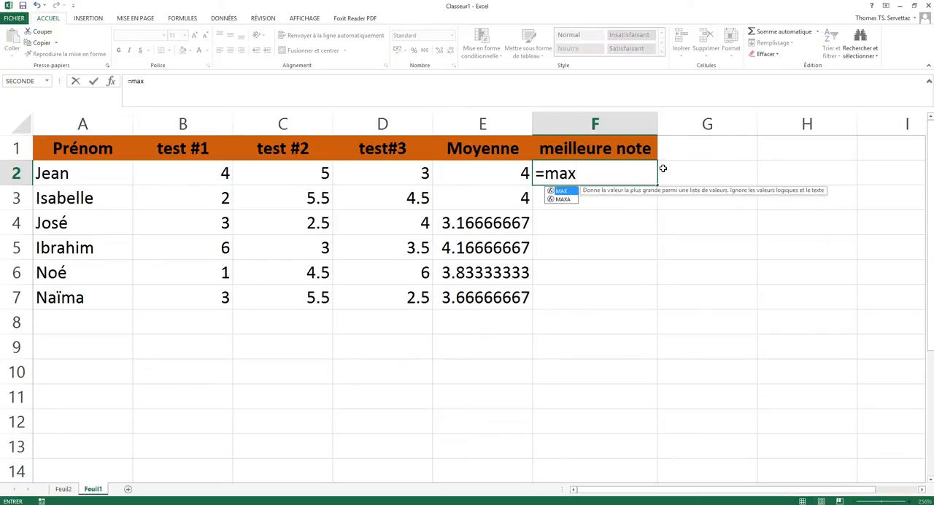
type("(")
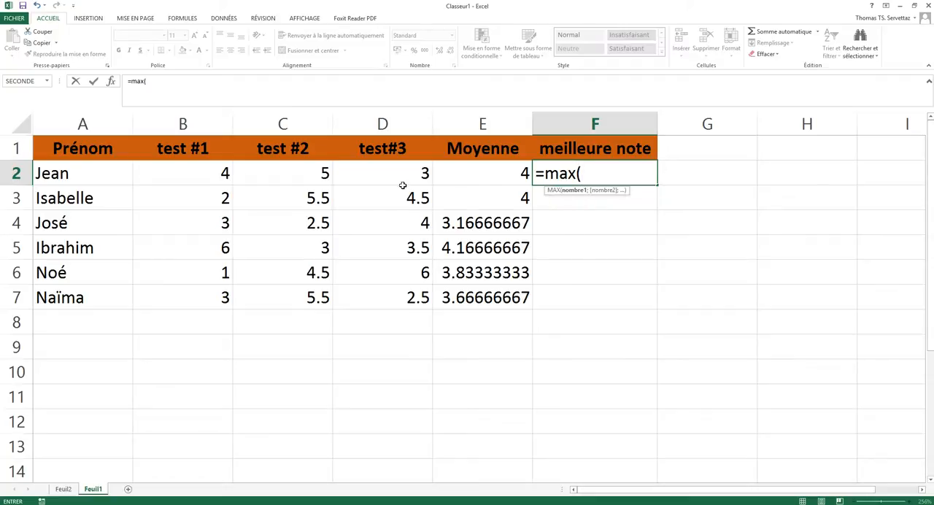
left_click_drag(197, 173, 372, 168)
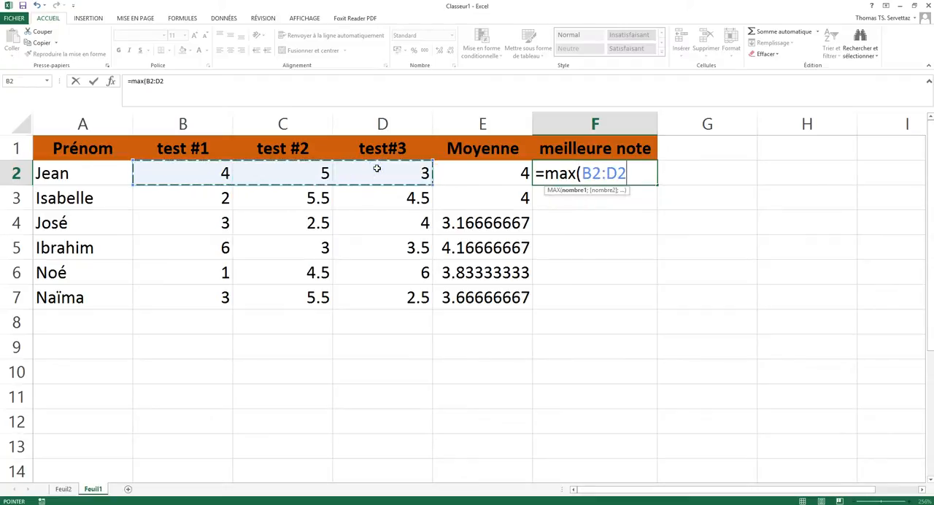
type(")")
key("Return")
Copy the best score formula from F2 down to F7 for the remaining students.
left_click(609, 179)
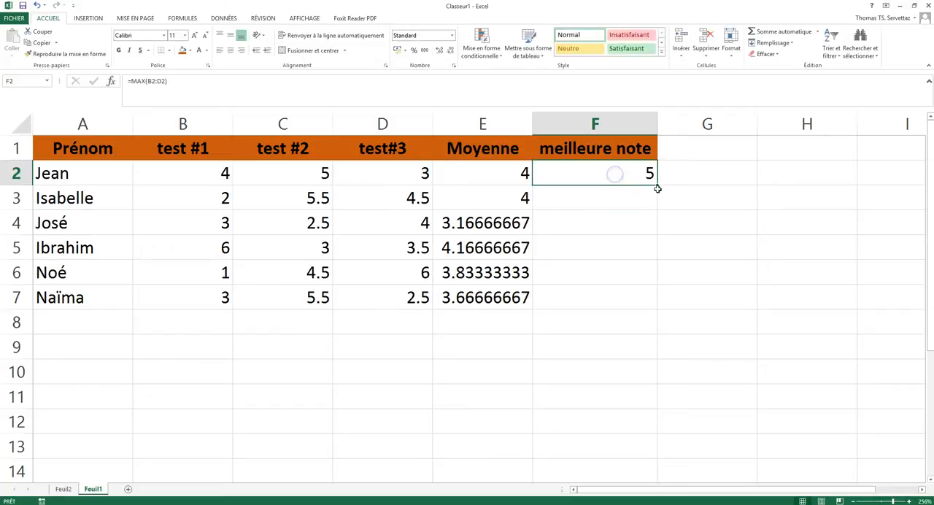
mouse_move(656, 185)
left_mouse_down()
mouse_move(642, 316)
mouse_move(654, 183)
left_mouse_up()
double_click(657, 186)
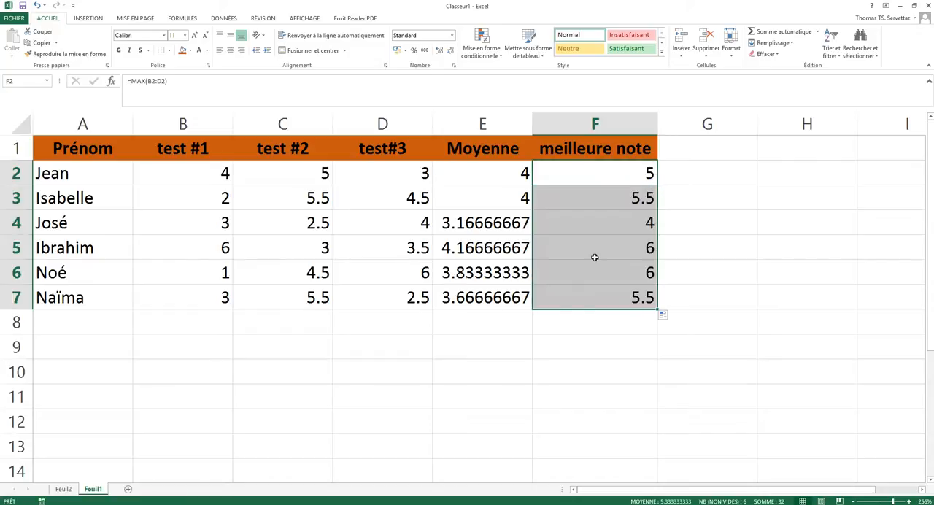
Add the header "moins bonne note" in G1 and fit the width of column G to its content.
left_click(702, 145)
type("moi")
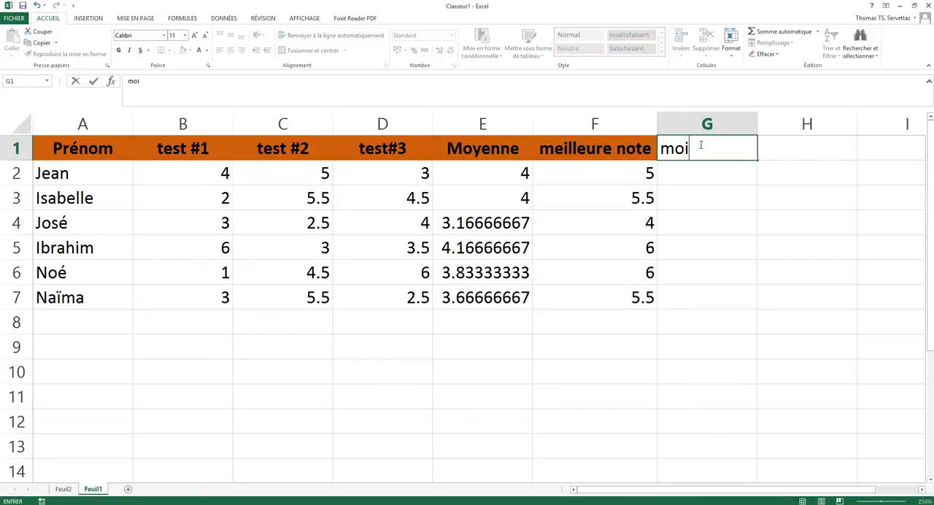
type("ns bonne note")
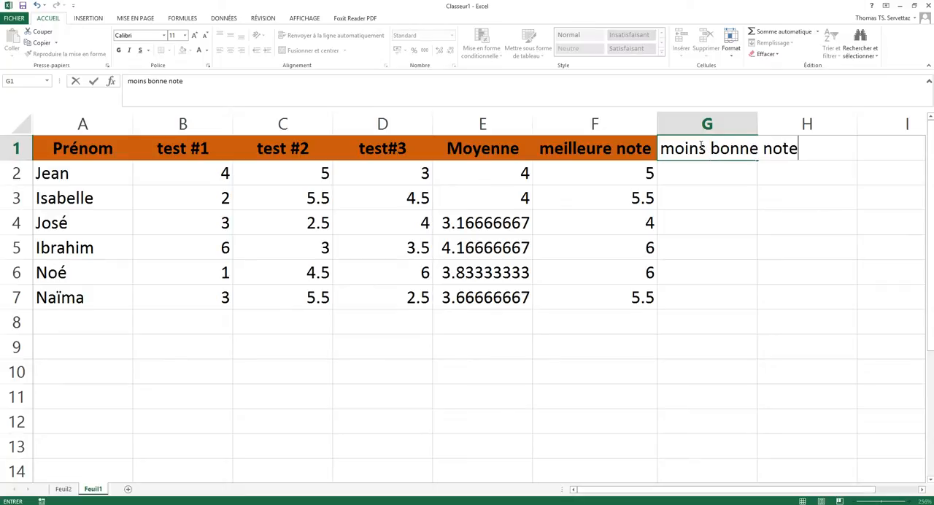
key("Return")
double_click(757, 124)
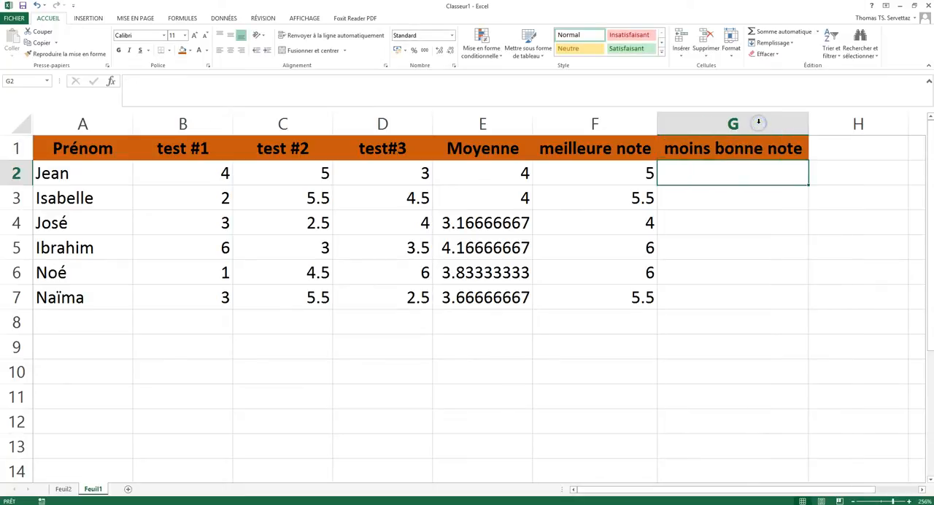
Find the first student's lowest score in G2 with the formula =MIN(B2:D2).
type("=main")
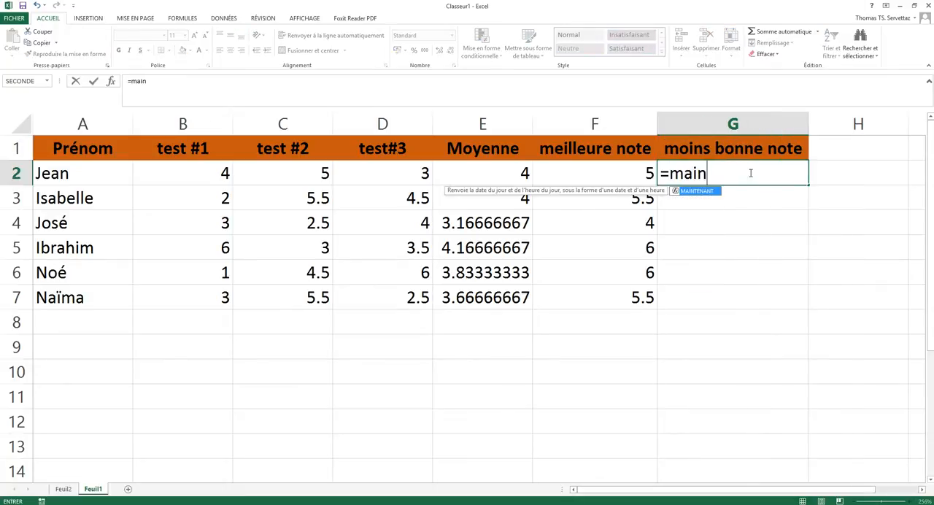
key("BackSpace")
key("BackSpace")
key("BackSpace")
type("in(")
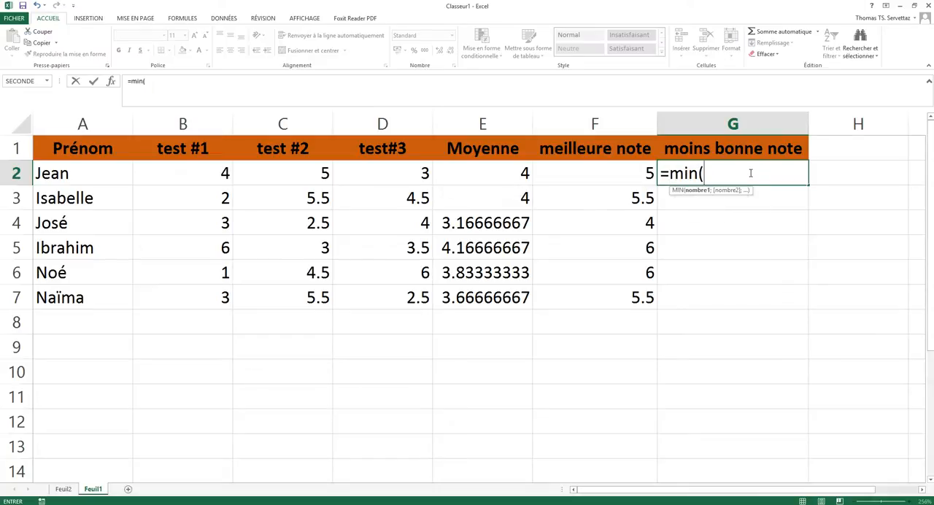
left_click_drag(209, 175, 395, 171)
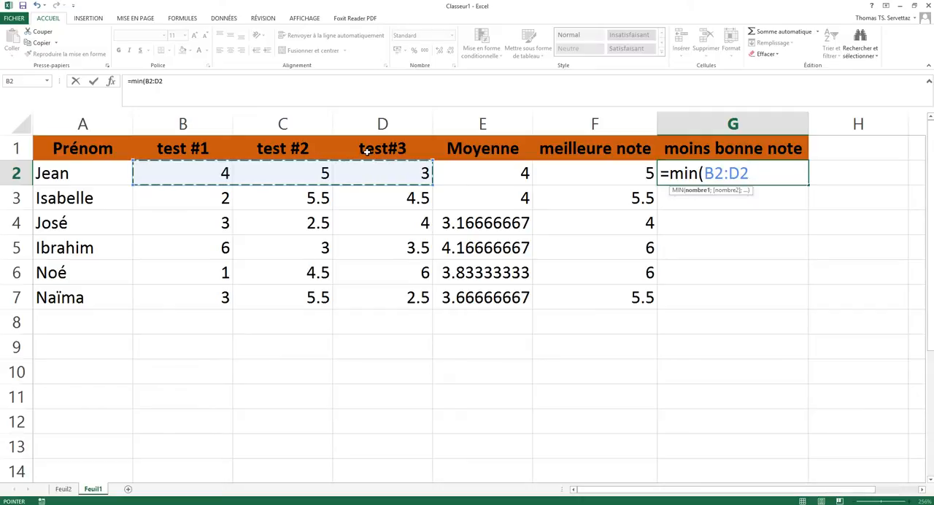
key("Return")
Copy the lowest score formula from G2 down to G7 for the remaining students.
left_click(773, 173)
left_click_drag(806, 185, 809, 309)
left_click(646, 417)
Enter the label "moyenne de la classe" in cell B9 below the table.
left_click(159, 347)
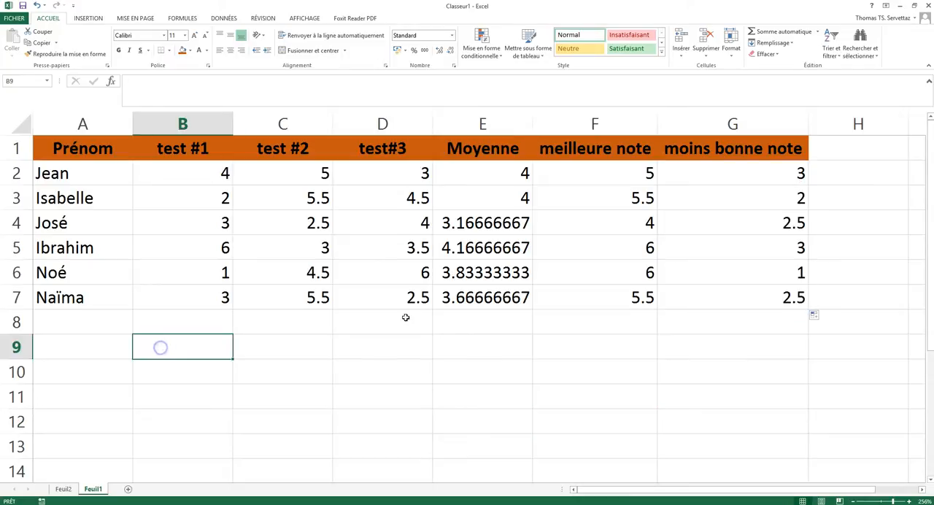
type("me")
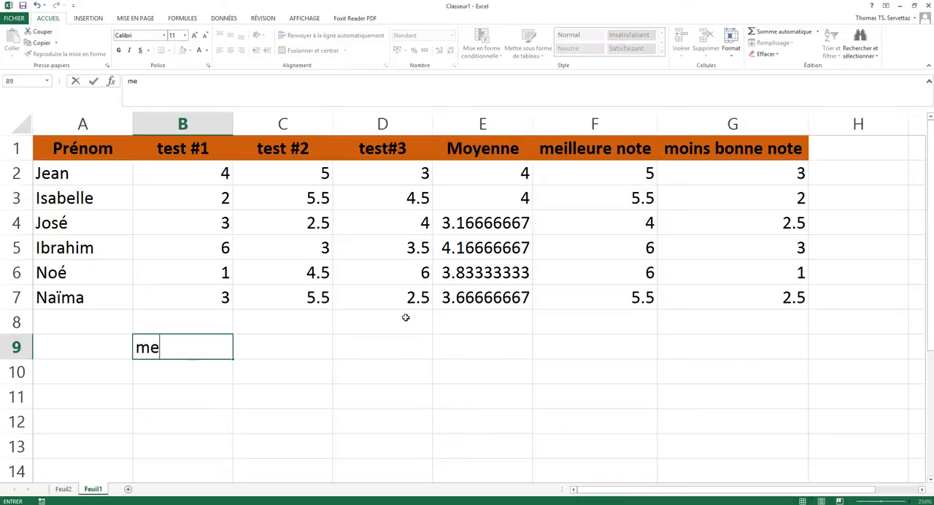
key("BackSpace")
key("BackSpace")
type("moyenne de la ")
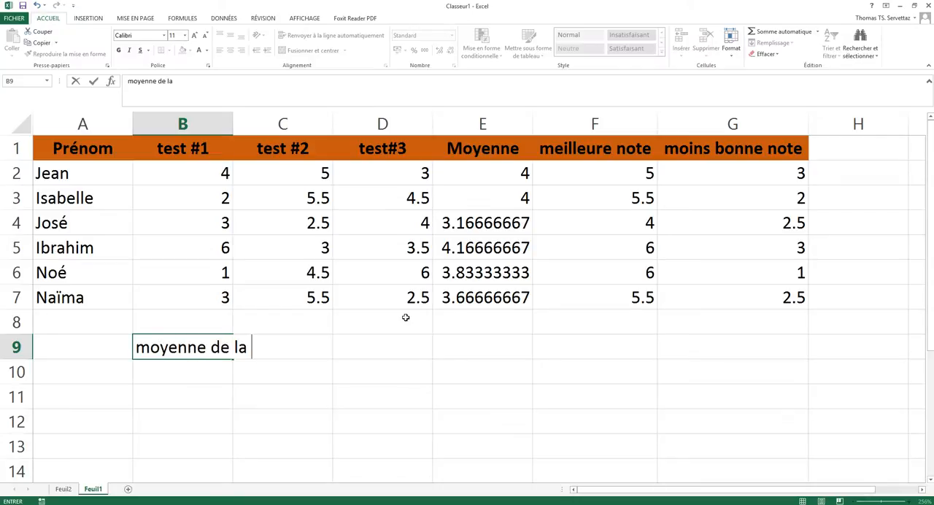
type("classe")
key("Return")
Calculate the class average in D9 from all test scores with =MOYENNE(B2:D7).
key("Up")
key("Right")
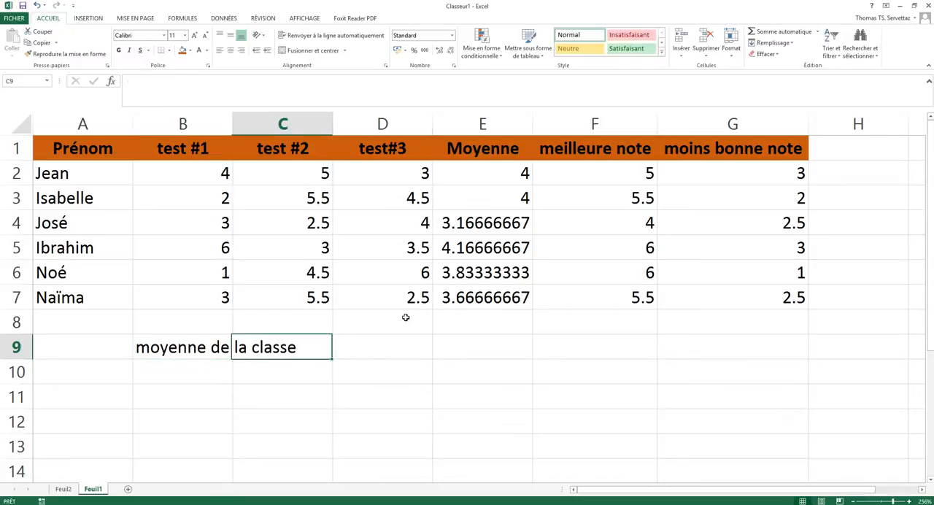
key("Right")
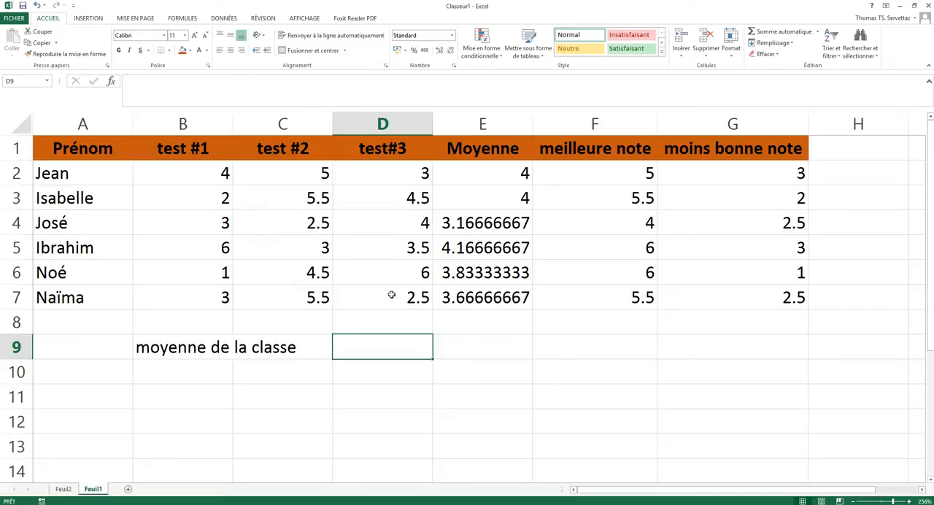
type("=moyenne(")
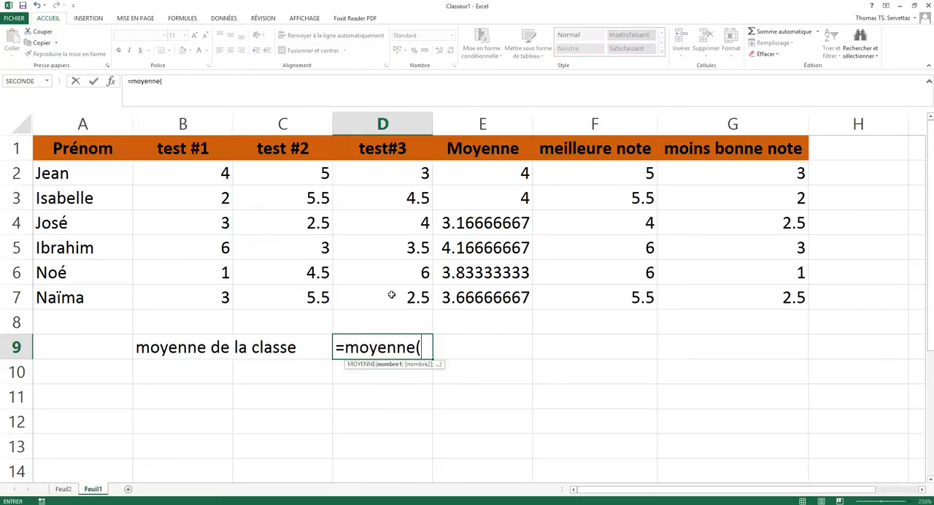
left_click_drag(184, 169, 396, 303)
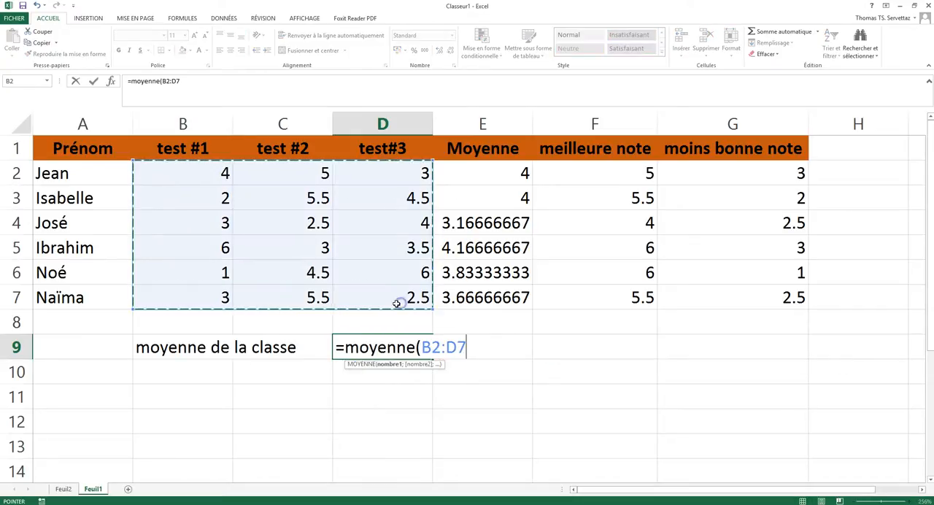
key("Return")
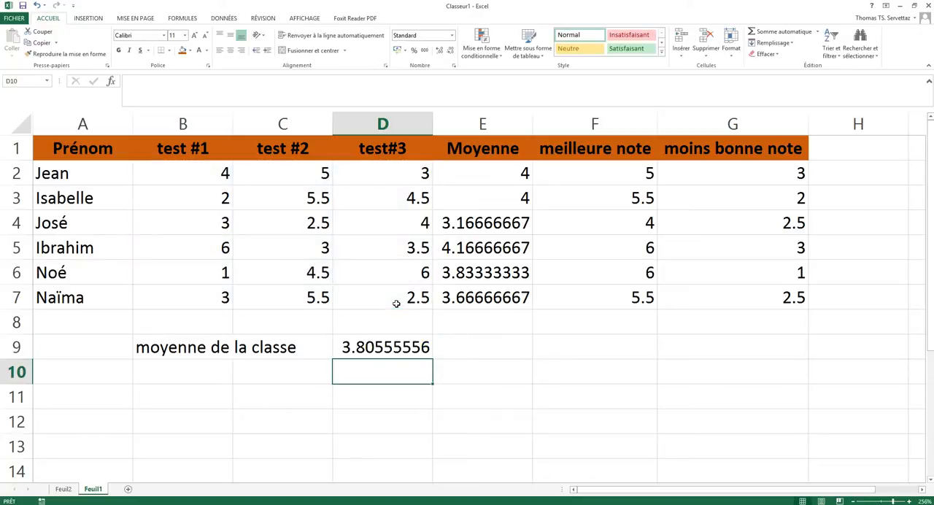
Enter the label "meilleure note de la classe" in cell B10 under the class average label.
key("Left")
key("Left")
type("meilleure note de la classe")
key("Right")
key("Right")
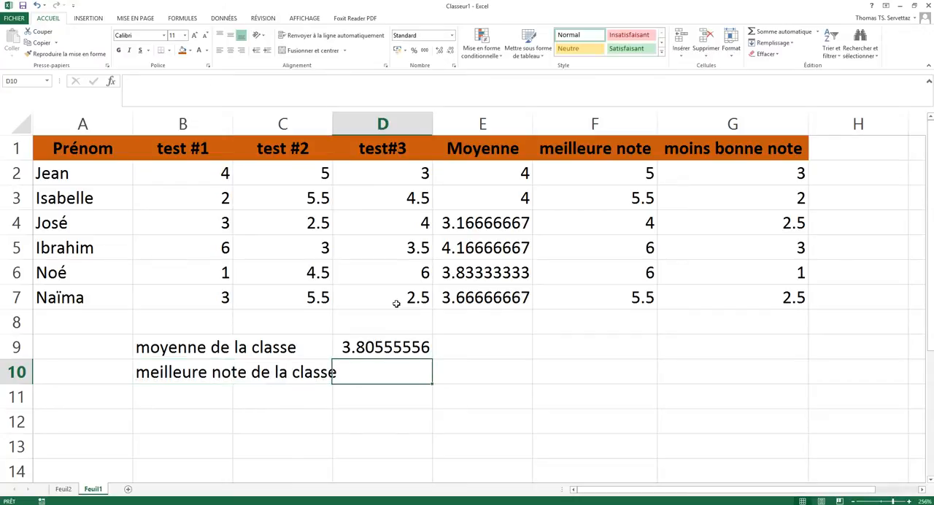
Find the highest score of the whole class in D10 with the formula =MAX(B2:D7).
type("=max(")
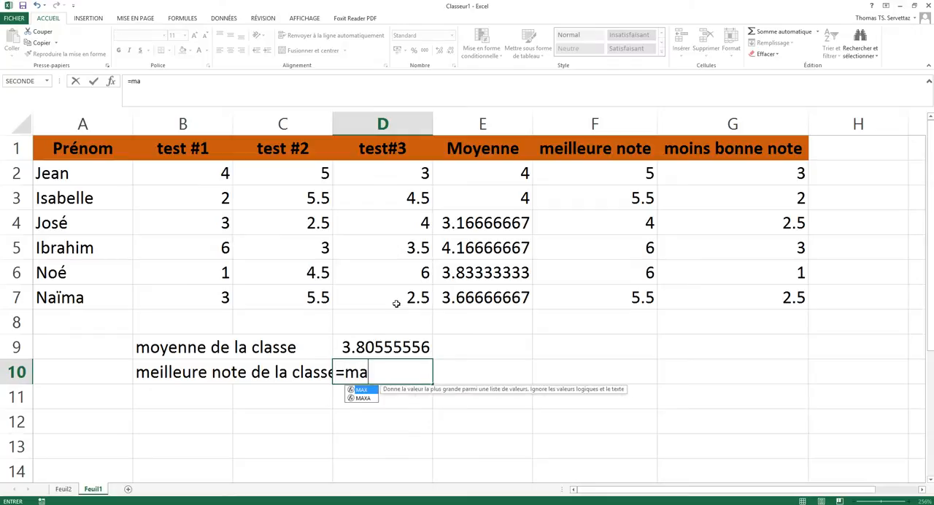
left_click_drag(186, 178, 377, 298)
type(")")
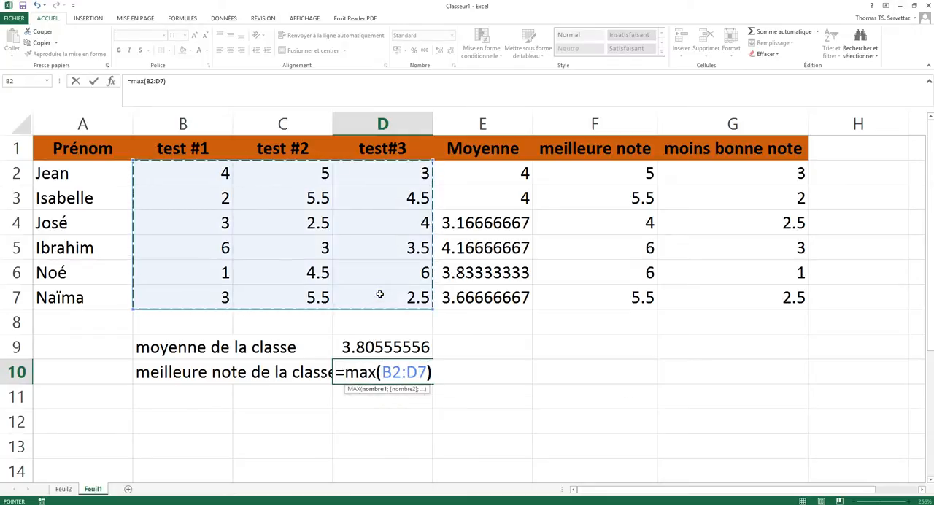
key("Return")
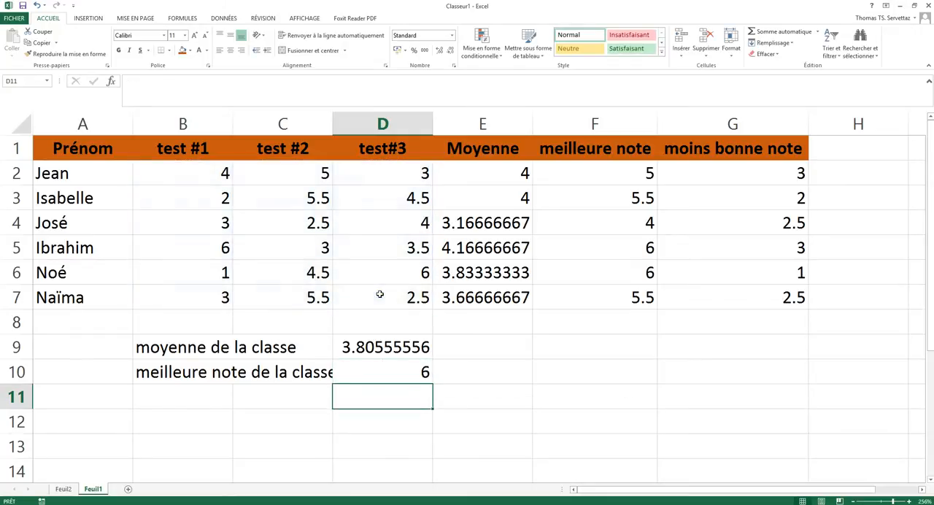
Enter the label "moins bonne note de la classe" in cell B11.
left_click(188, 401)
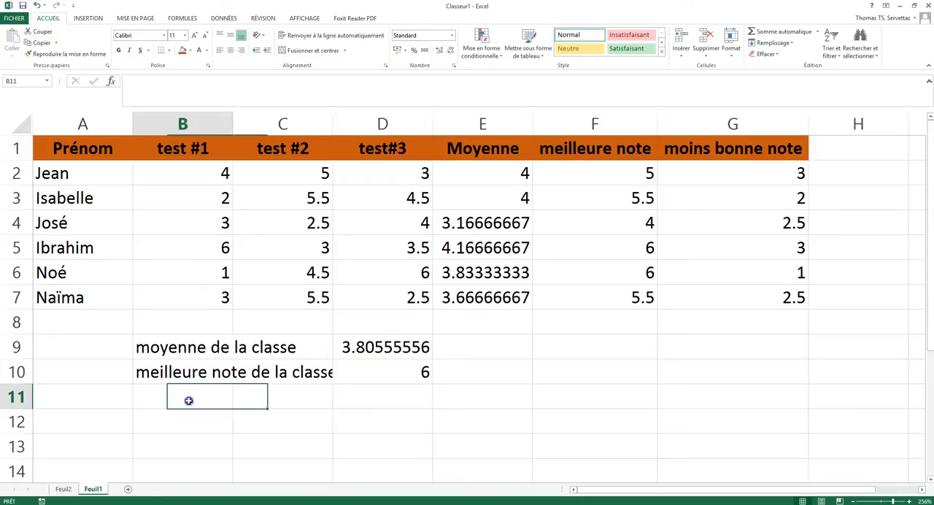
type("moins bonne note de la classe")
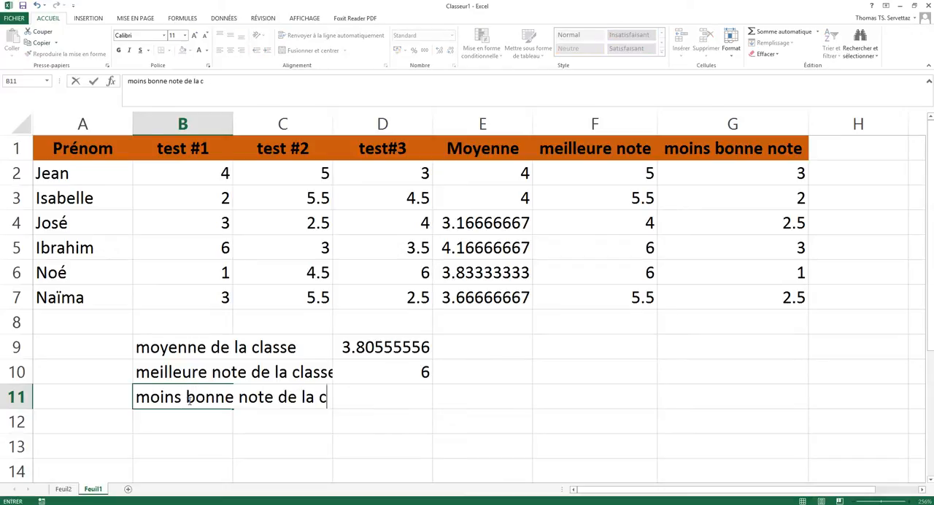
key("Tab")
key("Tab")
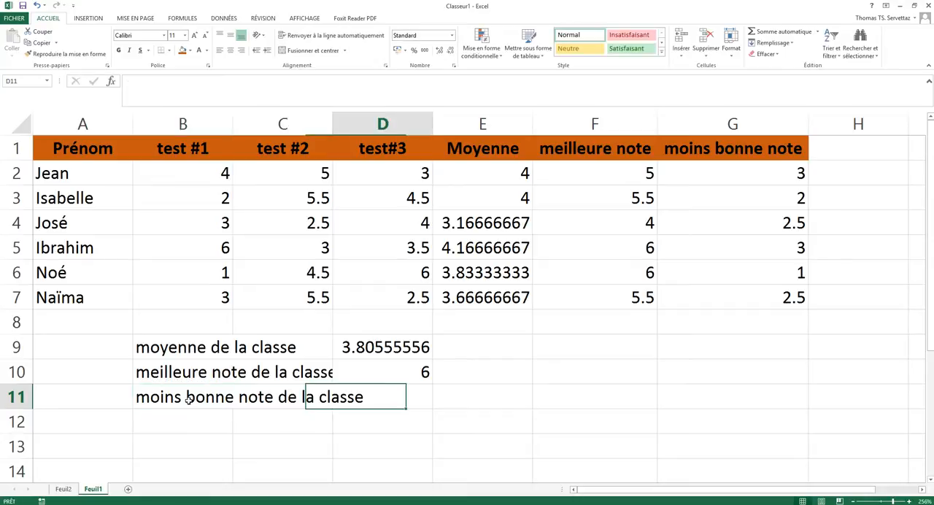
Find the lowest score of the whole class in D11 with the formula =MIN(B2:D7).
type("=min(")
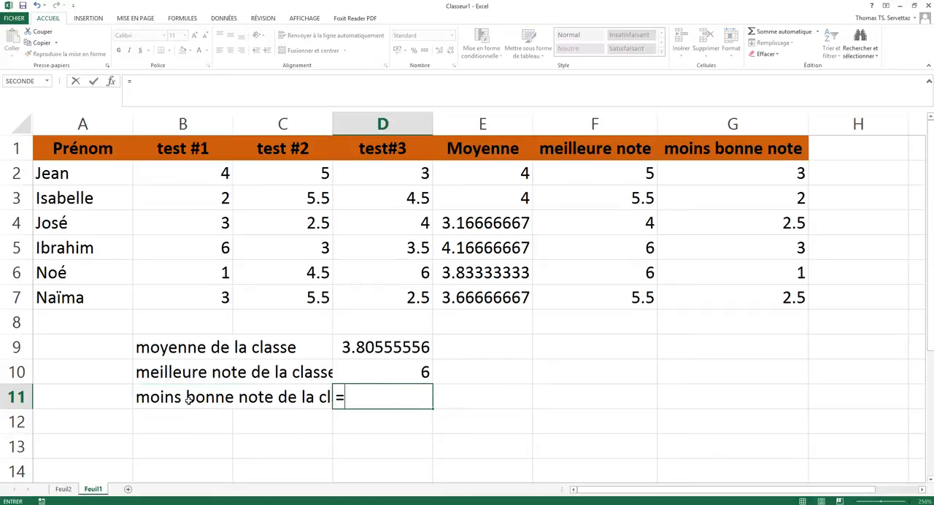
left_click_drag(173, 169, 402, 307)
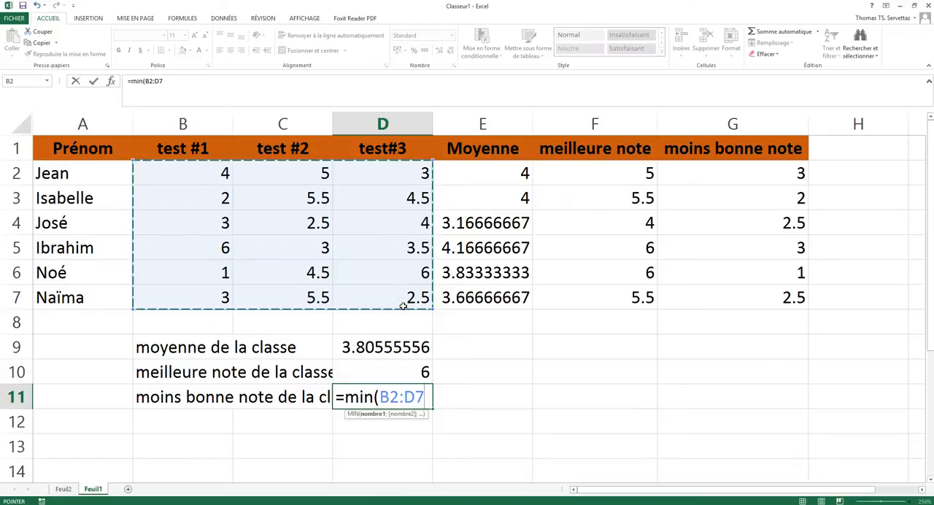
key("Return")
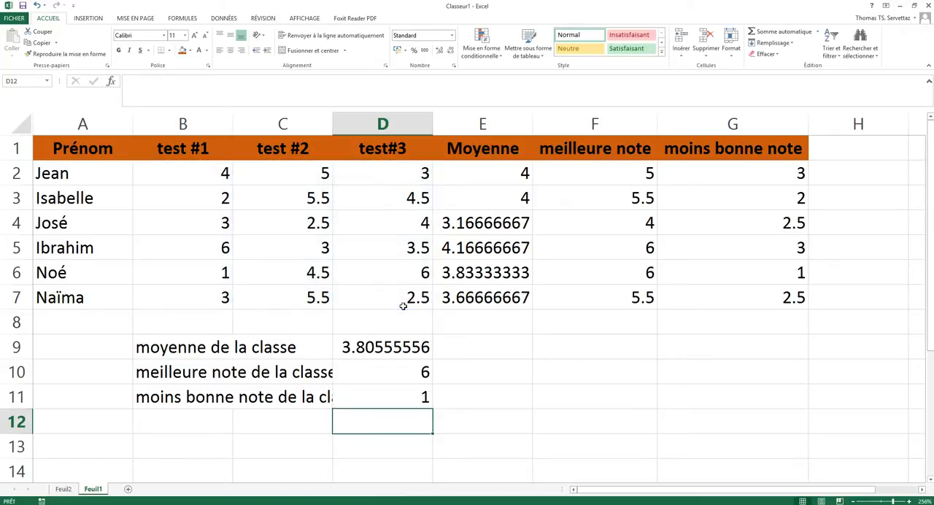
Change the fifth student's test #1 score in B6 to 5.5 and check the class's lowest score in D11.
left_click(207, 272)
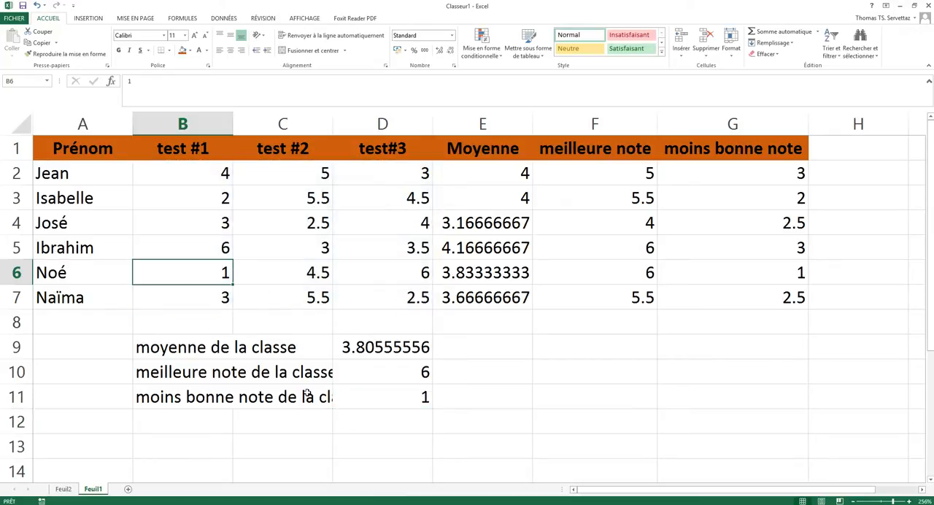
left_click(447, 402)
left_click(396, 403)
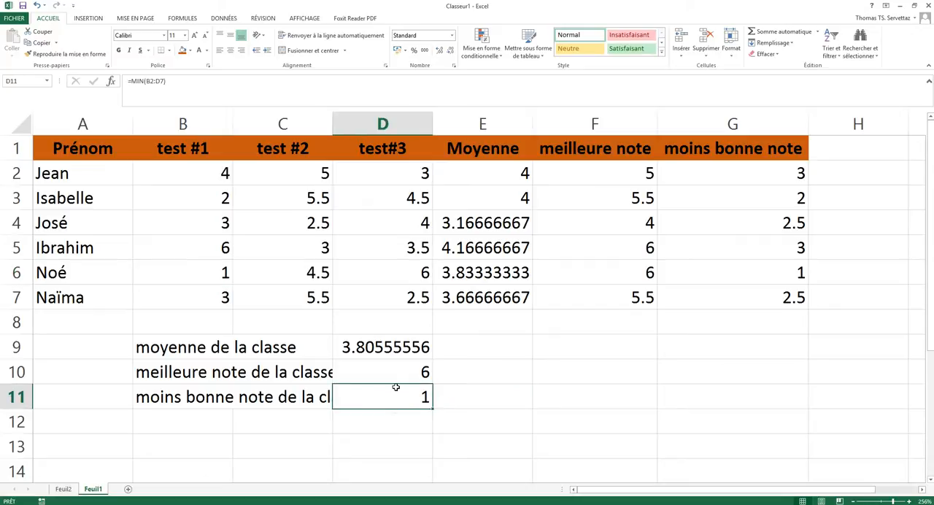
left_click(211, 179)
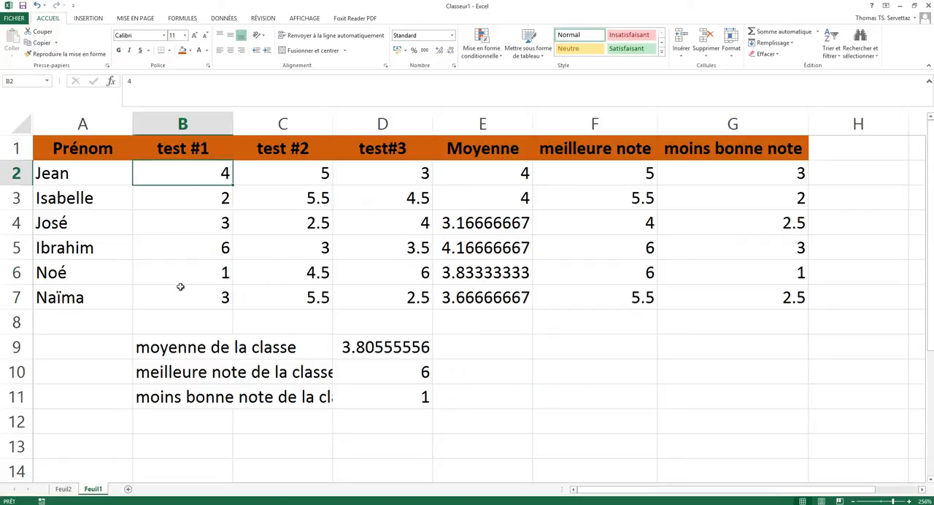
left_click(196, 281)
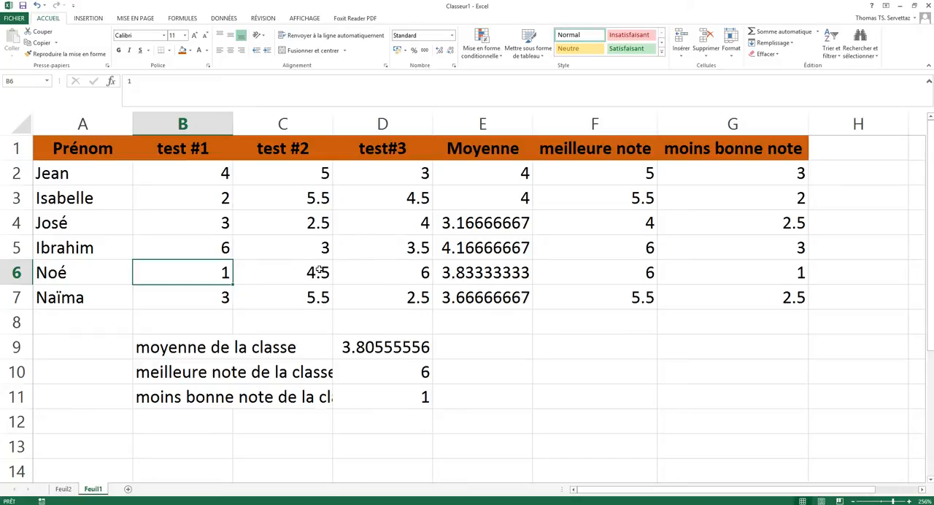
type("5.5")
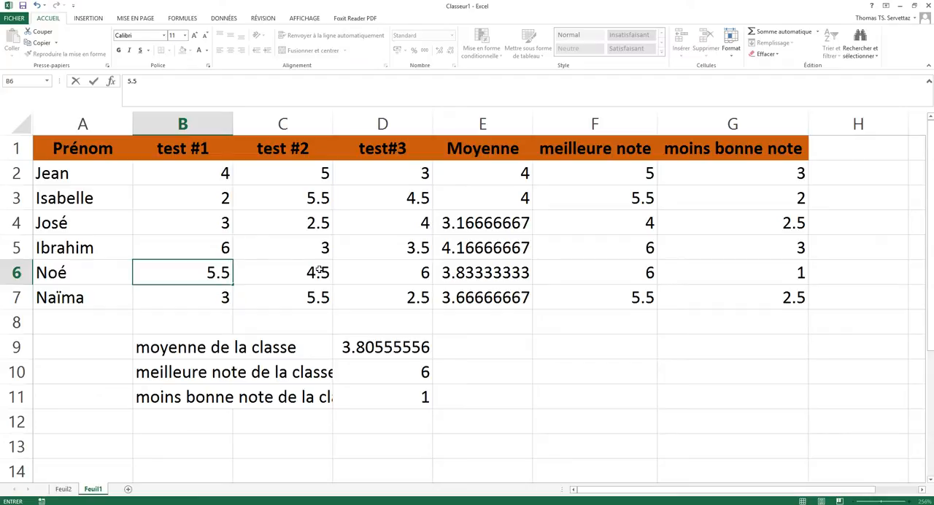
key("Return")
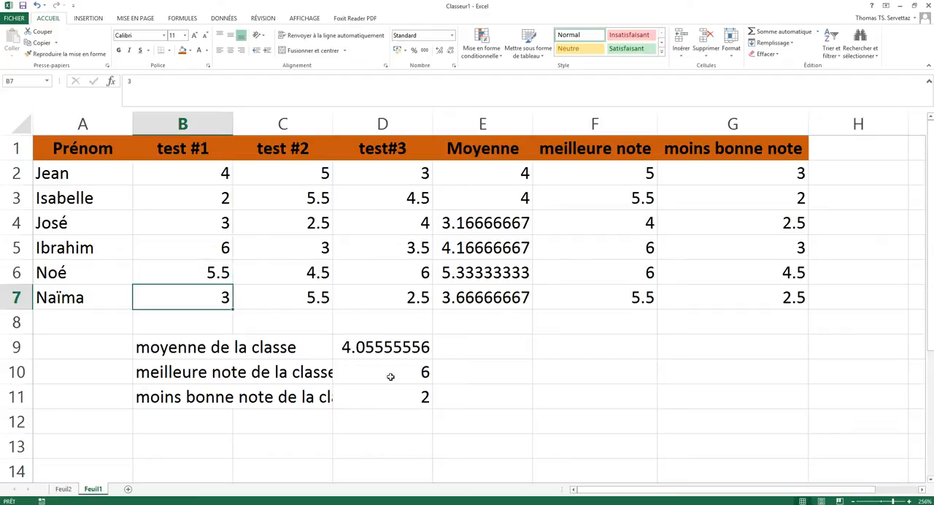
left_click(382, 404)
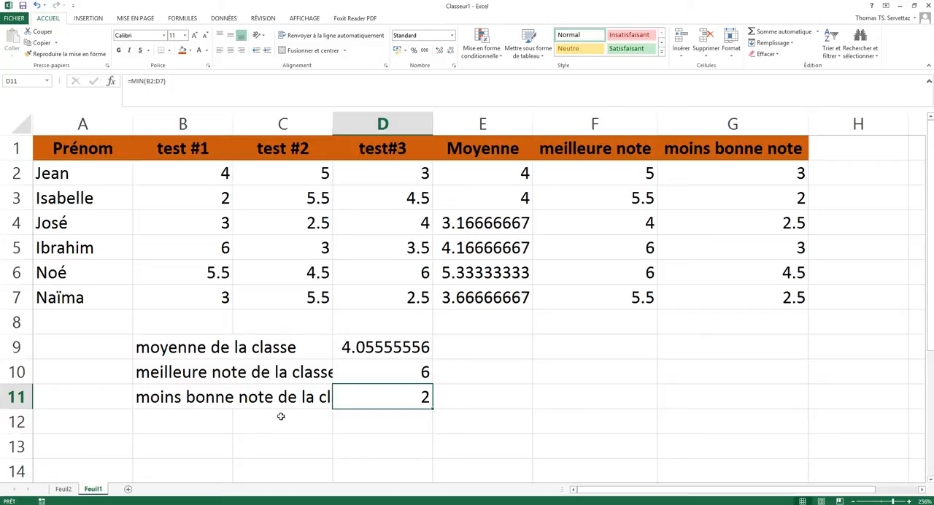
Add a new worksheet to the workbook and set its zoom to a custom 256 %.
left_click(128, 489)
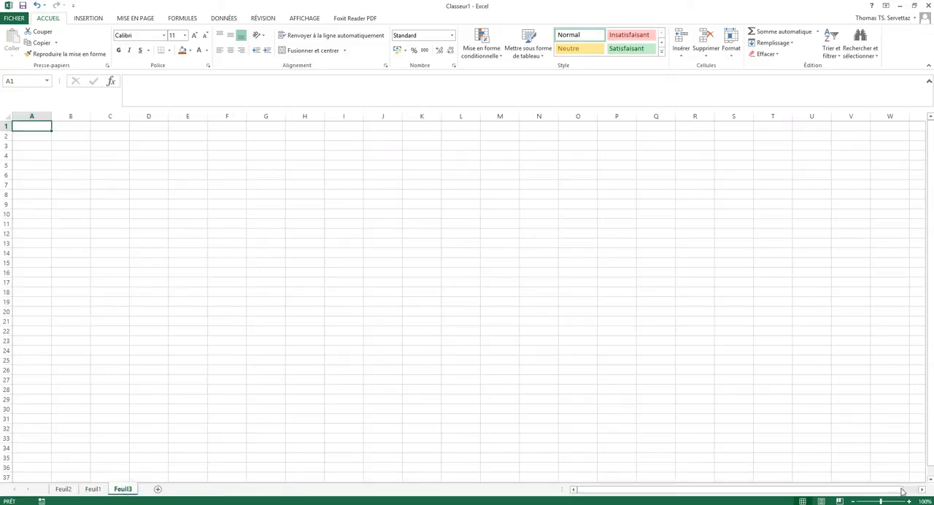
left_click(923, 501)
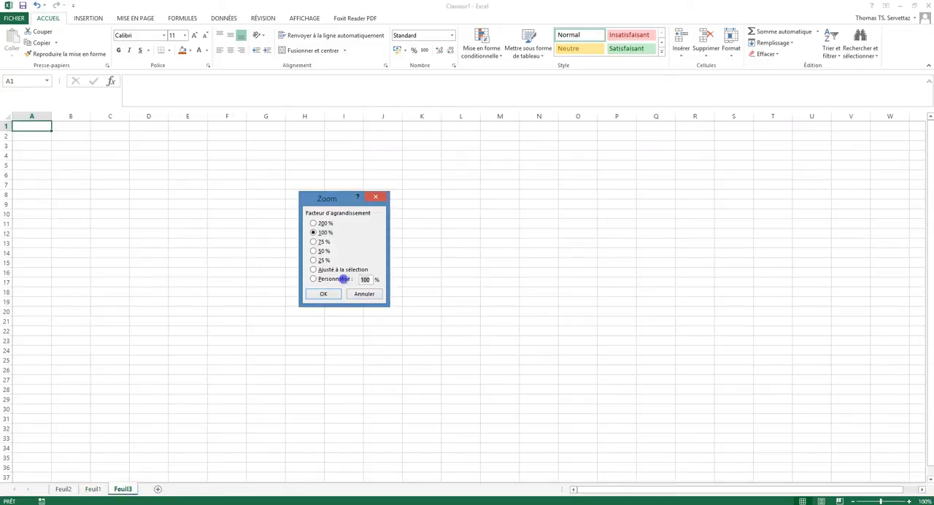
left_click(341, 282)
type("256")
key("Return")
List the function names somme, moyenne, max and min in cells A1 to A4 of the new sheet.
left_click(172, 204)
left_click(102, 153)
type("somme")
key("Return")
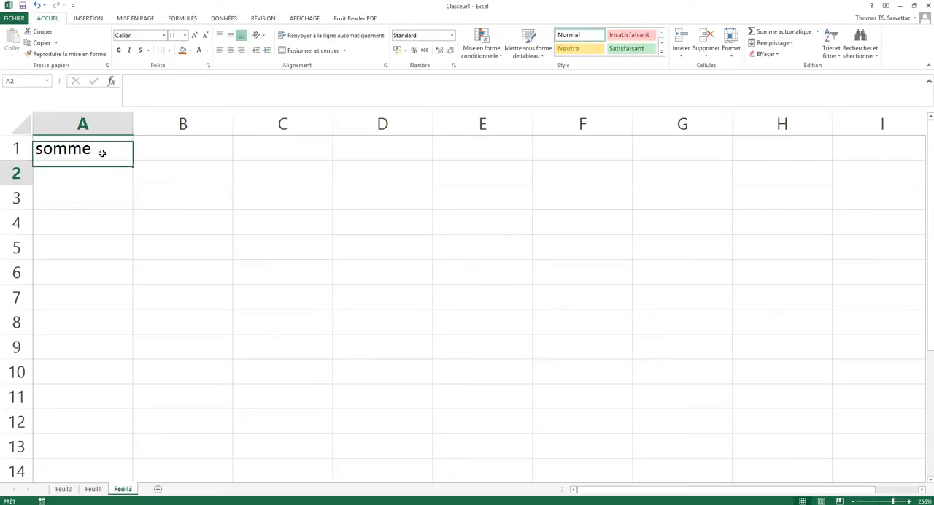
type("moyenne")
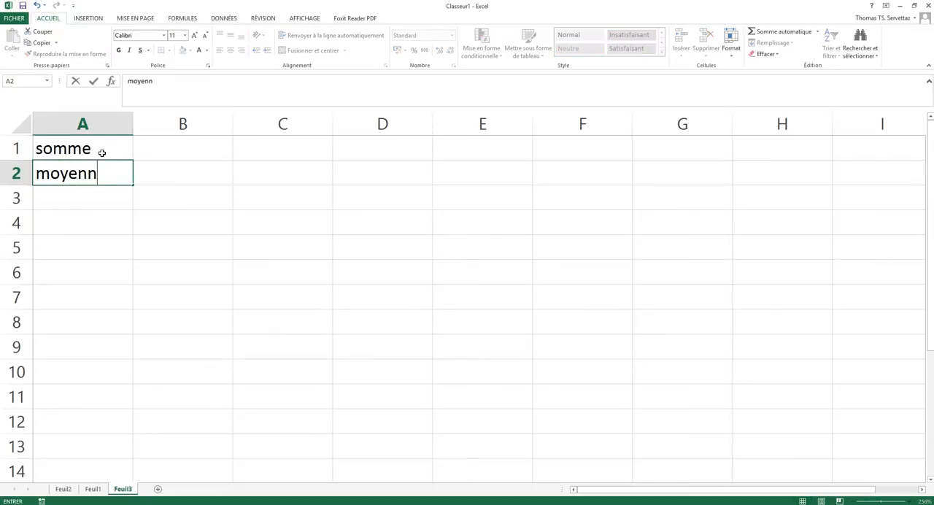
key("Return")
type("max")
key("Return")
type("min")
key("Return")
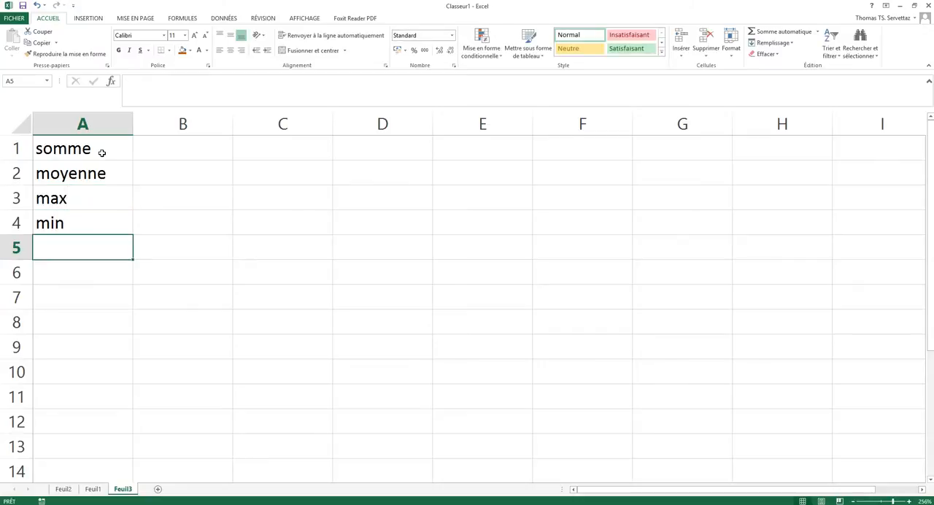
Begin a SOMME formula in B1, beside the somme label, up to its opening parenthesis.
left_click(175, 178)
left_click(179, 149)
type("=somme")
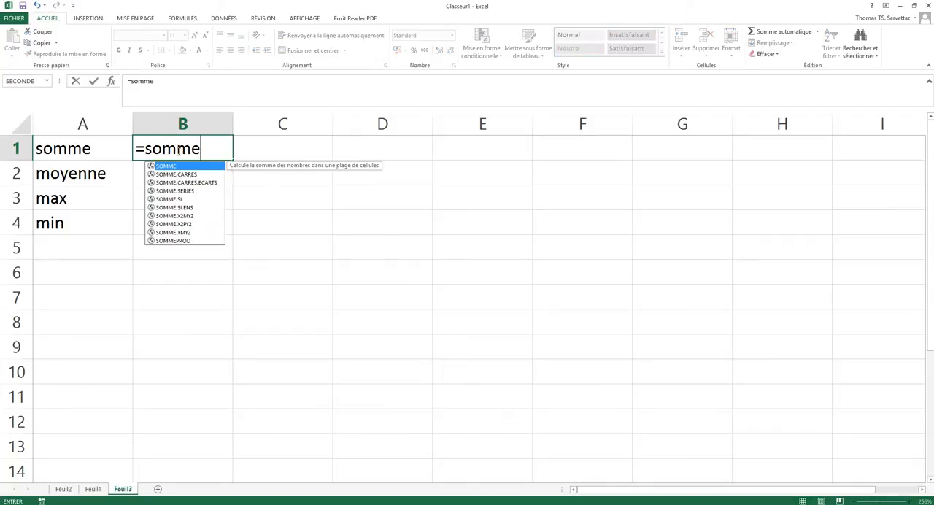
type("(...;...")
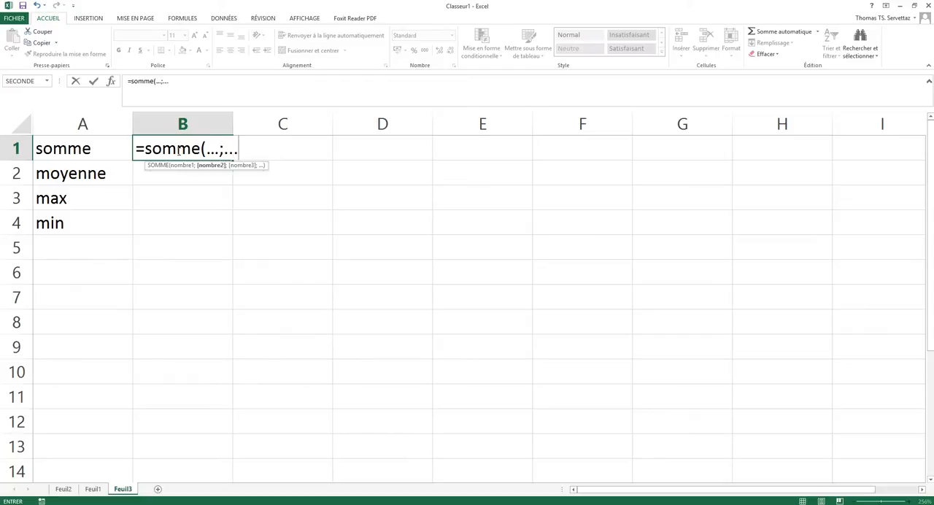
Try placeholder dots separated by a semicolon as arguments of the SOMME formula in B1, and clear them.
key("BackSpace")
key("BackSpace")
key("BackSpace")
key("BackSpace")
key("BackSpace")
key("BackSpace")
key("BackSpace")
key("BackSpace")
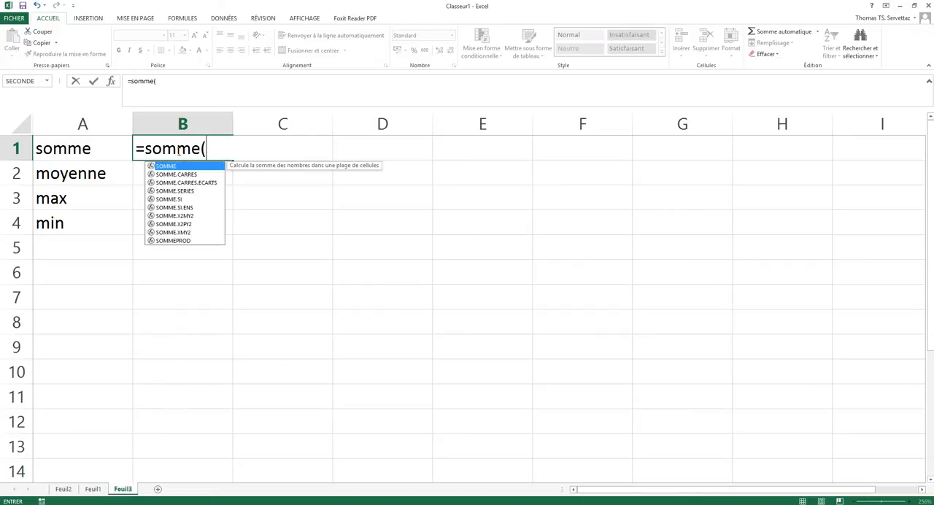
Complete the SOMME formula in B1 with the cell range D1:H8 as its argument.
type("(")
left_click_drag(361, 154, 477, 168)
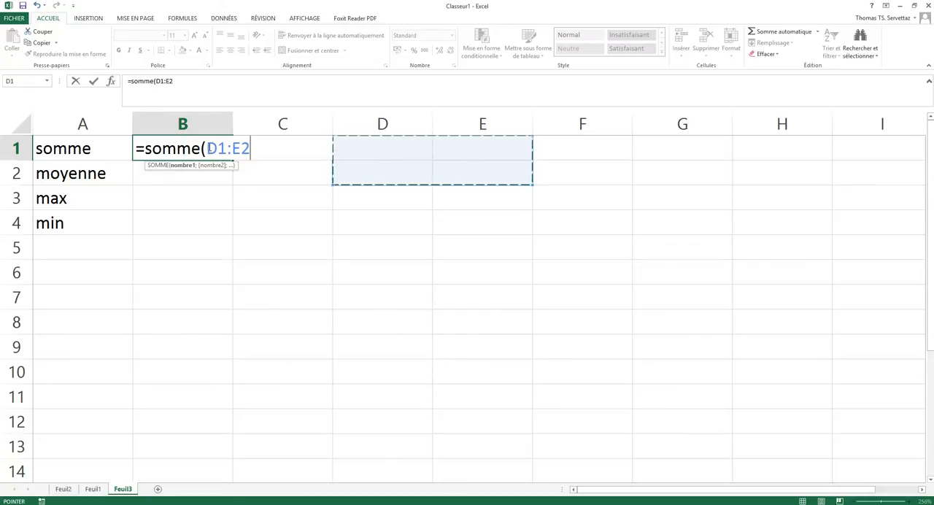
left_click_drag(407, 157, 746, 331)
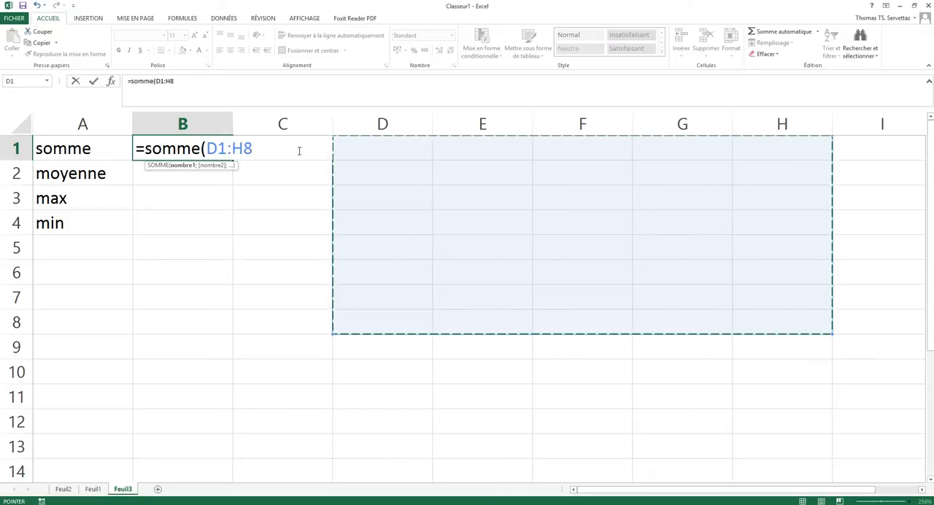
left_click(256, 147)
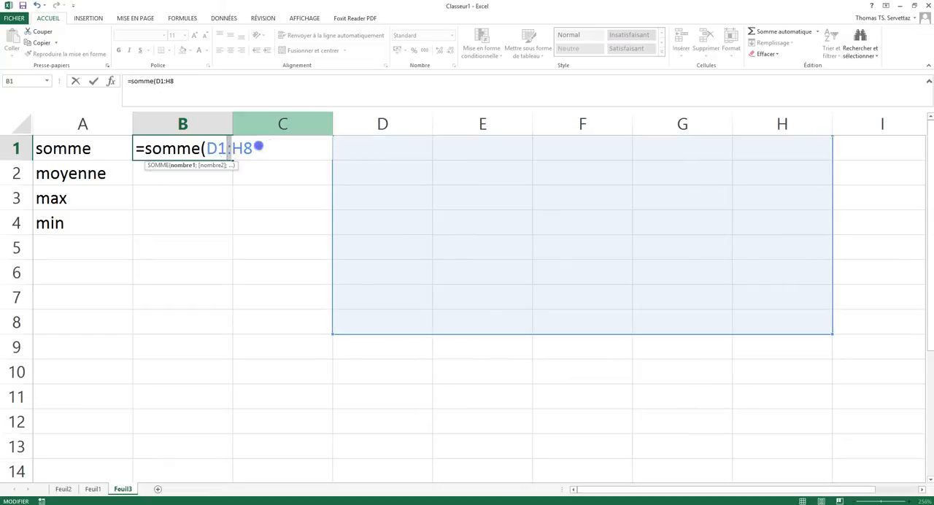
key("Return")
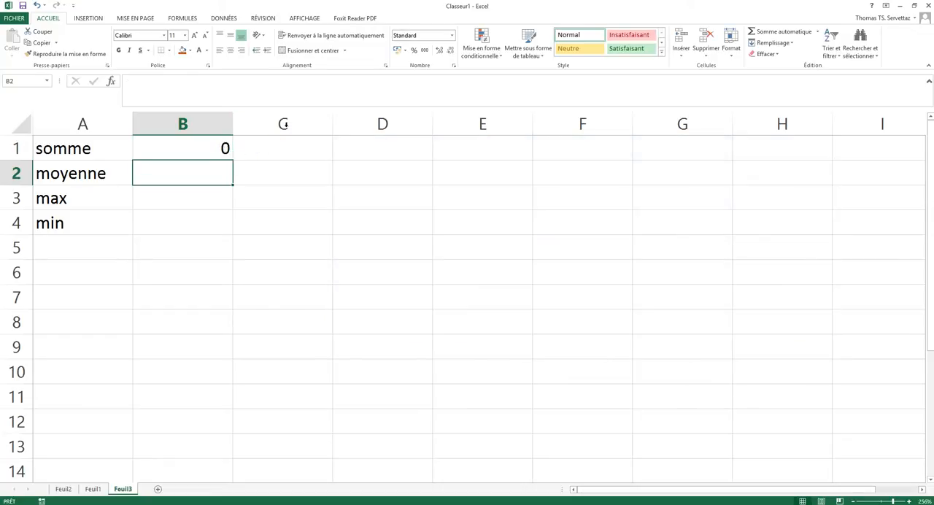
Review the SOMME formula in B1, the automatic sum functions and the function arguments dialog, leaving the formula unmodified.
double_click(199, 146)
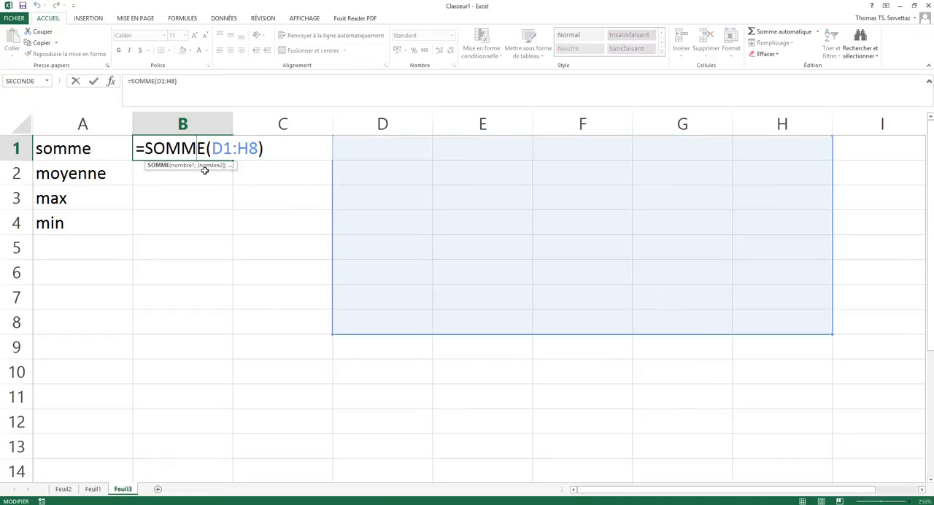
key("Escape")
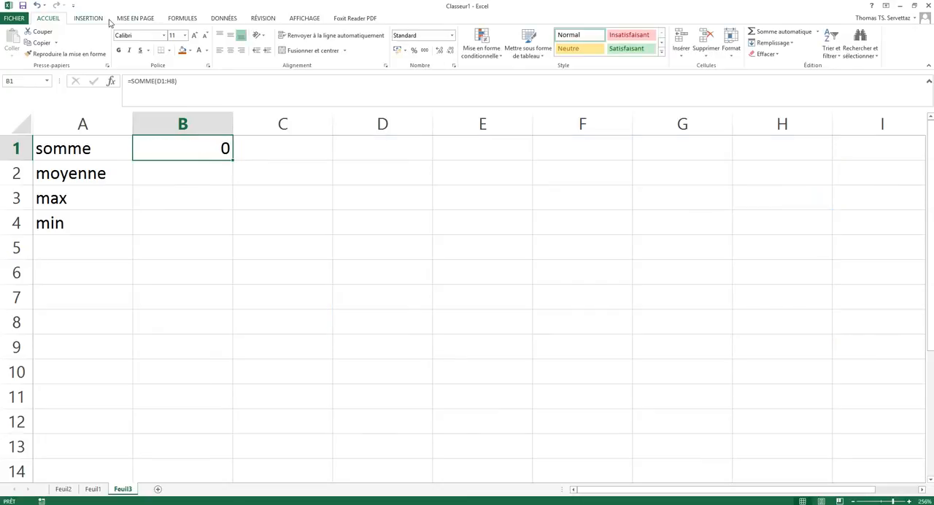
left_click(173, 19)
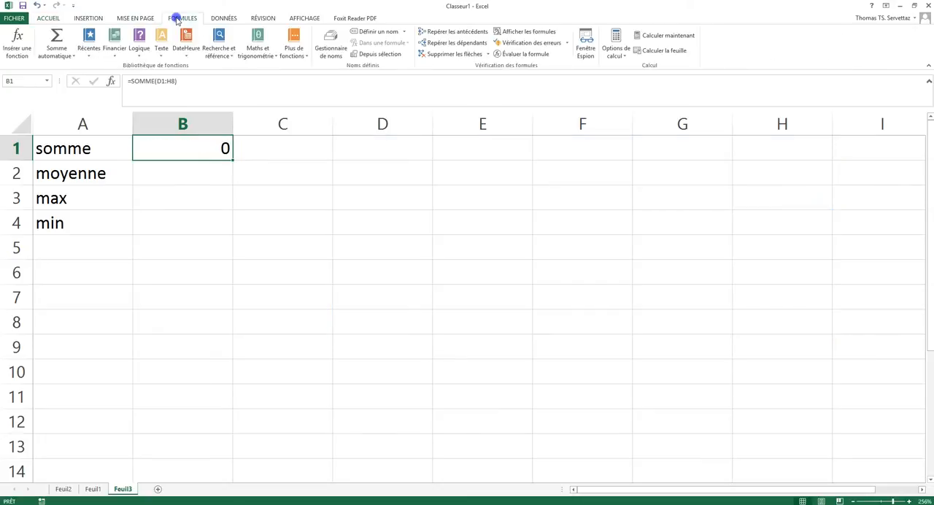
left_click(74, 60)
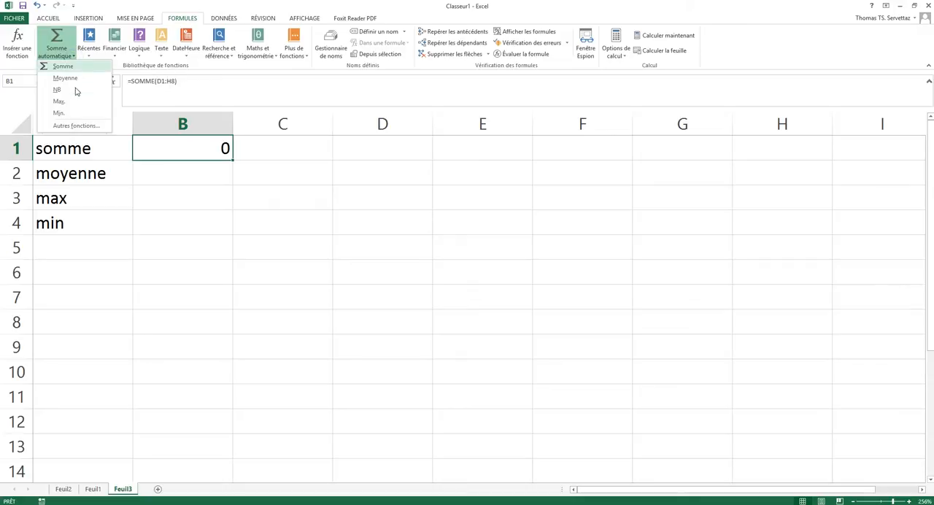
left_click(75, 125)
left_click_drag(319, 175, 397, 151)
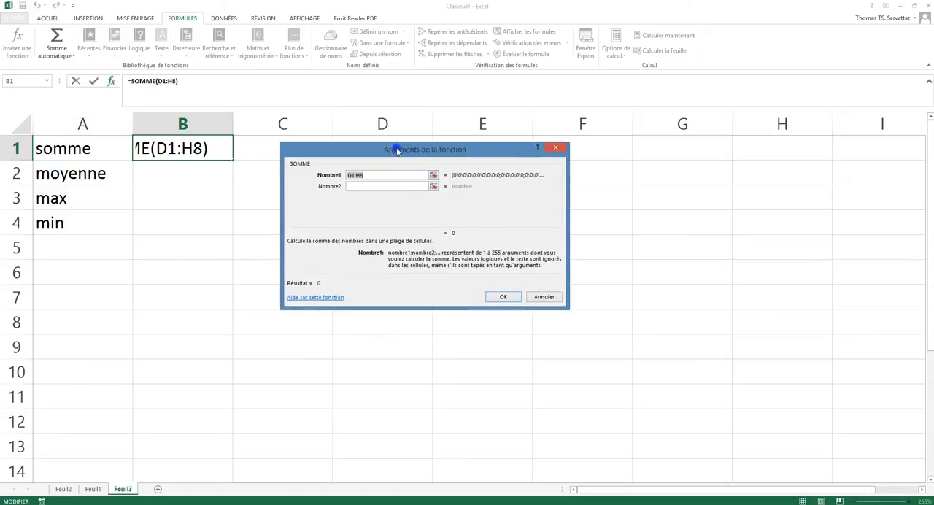
left_click(548, 294)
left_click(202, 219)
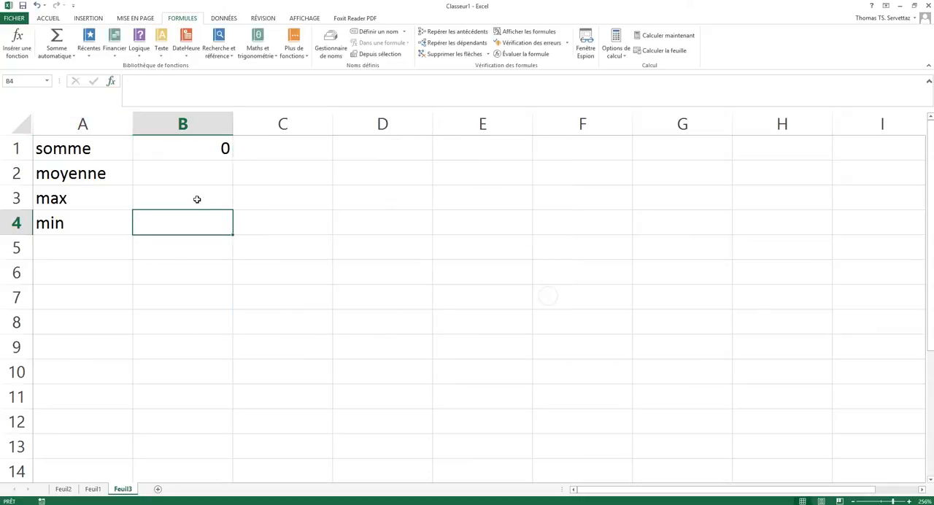
Open the function insertion dialog for B4 and browse the functions in the Tous category.
left_click(73, 61)
left_click(76, 124)
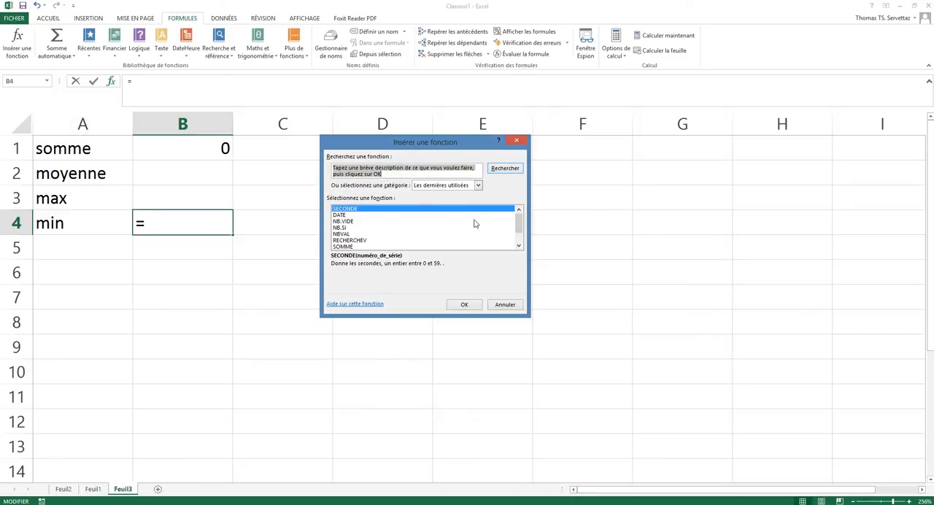
left_click(478, 186)
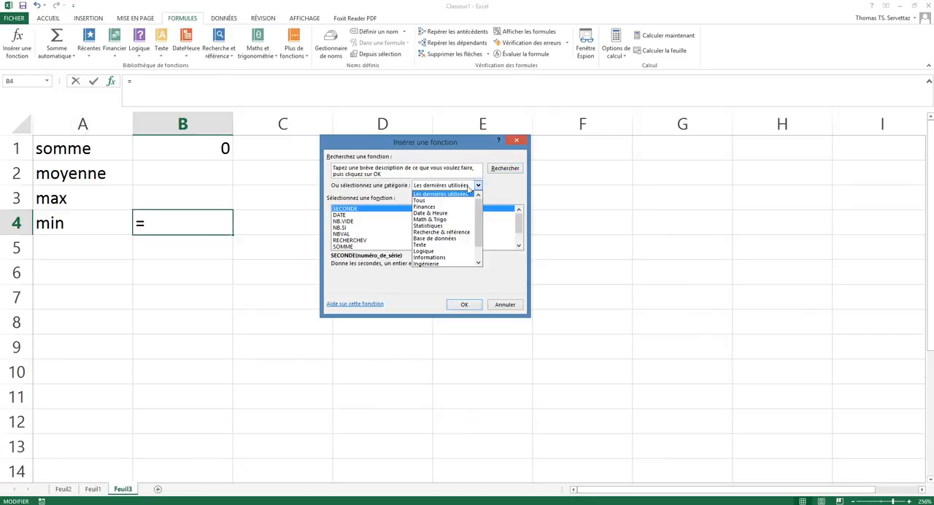
left_click(421, 201)
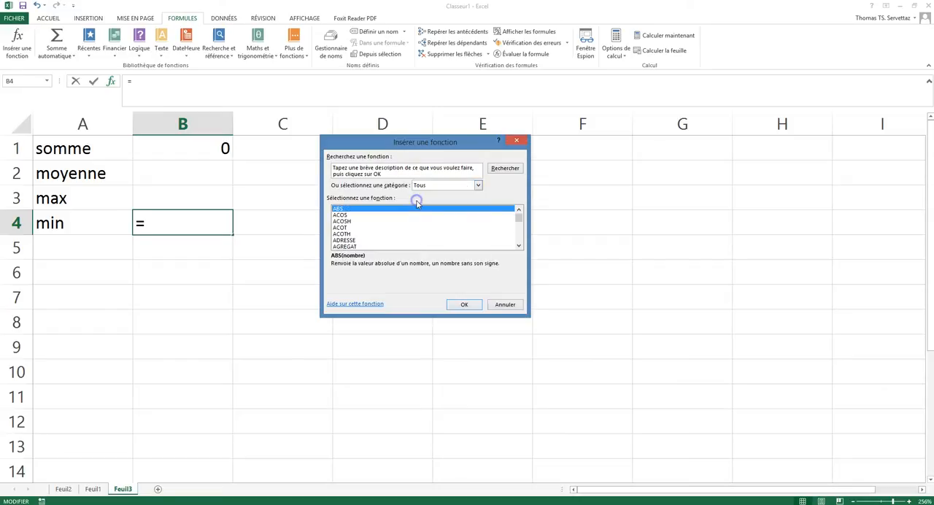
left_click(518, 246)
left_click_drag(518, 248, 518, 247)
left_click_drag(517, 247, 521, 214)
Search the function library for "somme", look through the recommended functions, and close the dialog without inserting one.
left_click(406, 175)
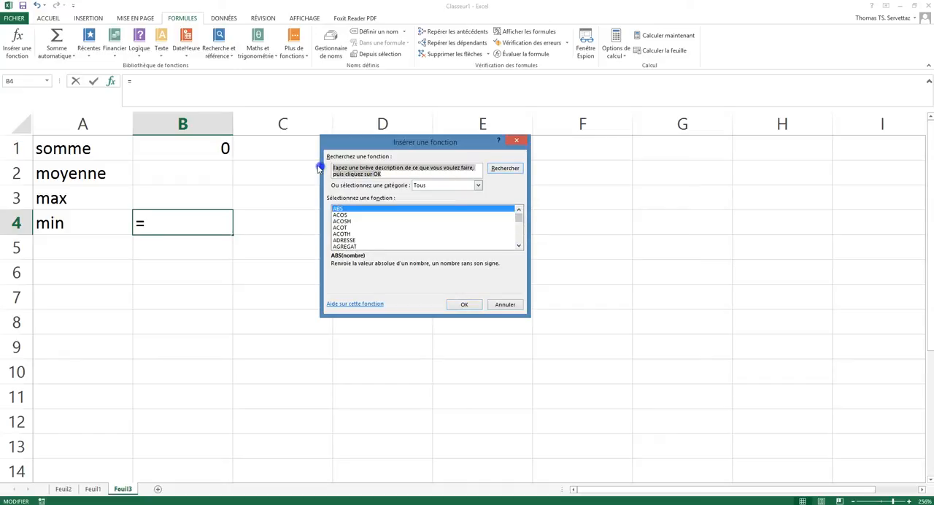
type("somme")
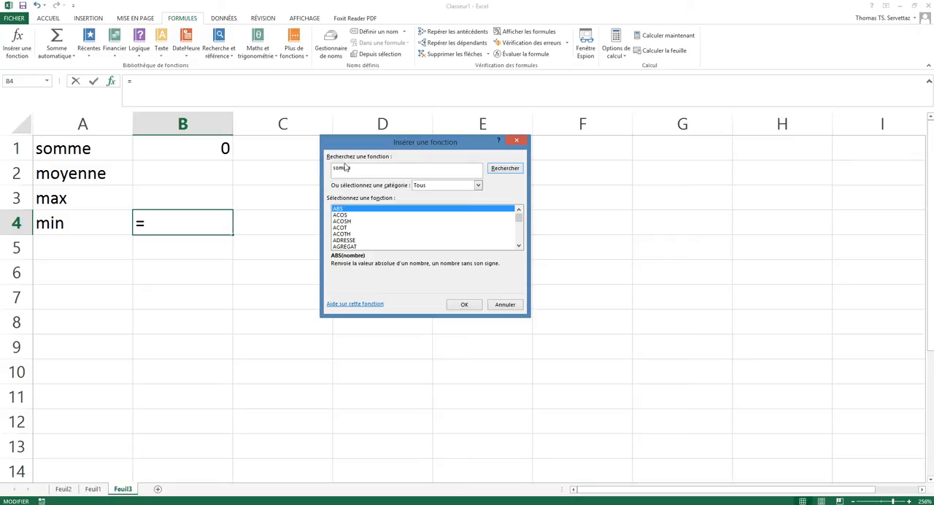
left_click(505, 167)
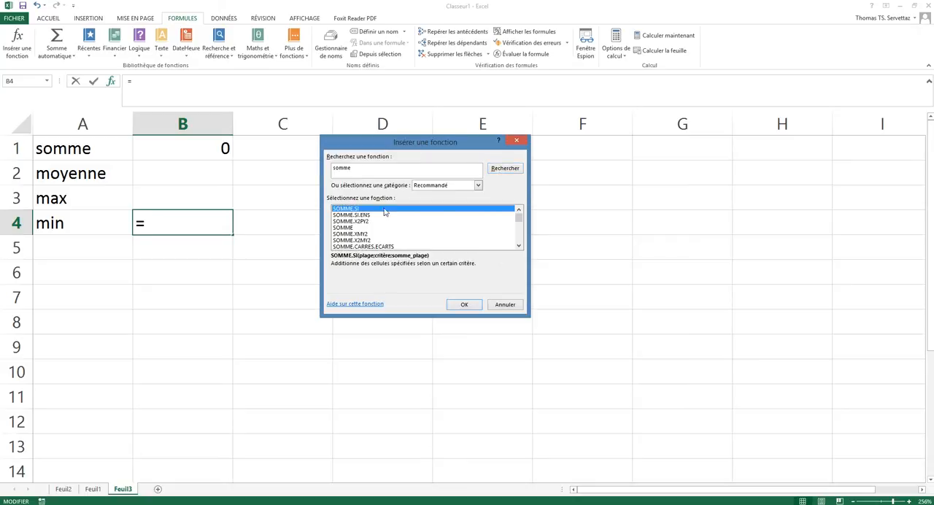
left_click(518, 246)
left_click(518, 245)
left_click(518, 245)
left_click(519, 245)
left_click_drag(518, 229, 519, 212)
left_click(506, 305)
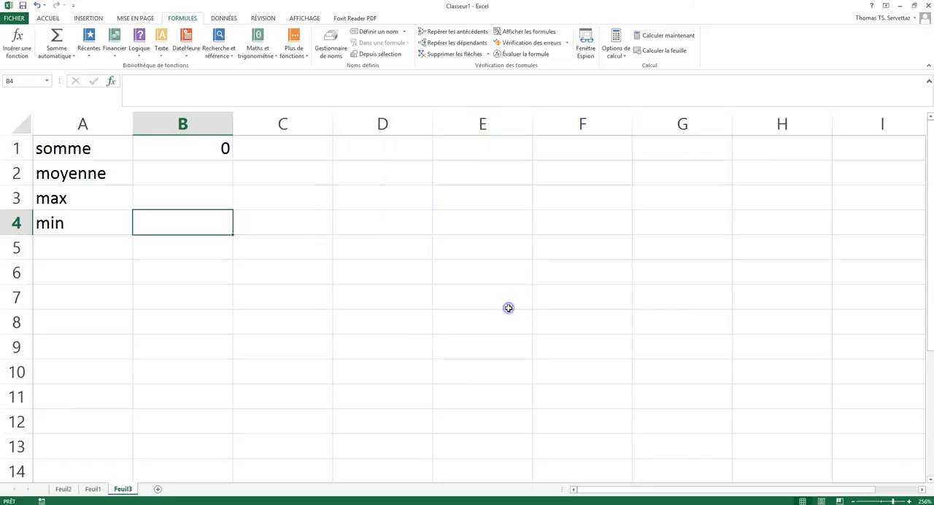